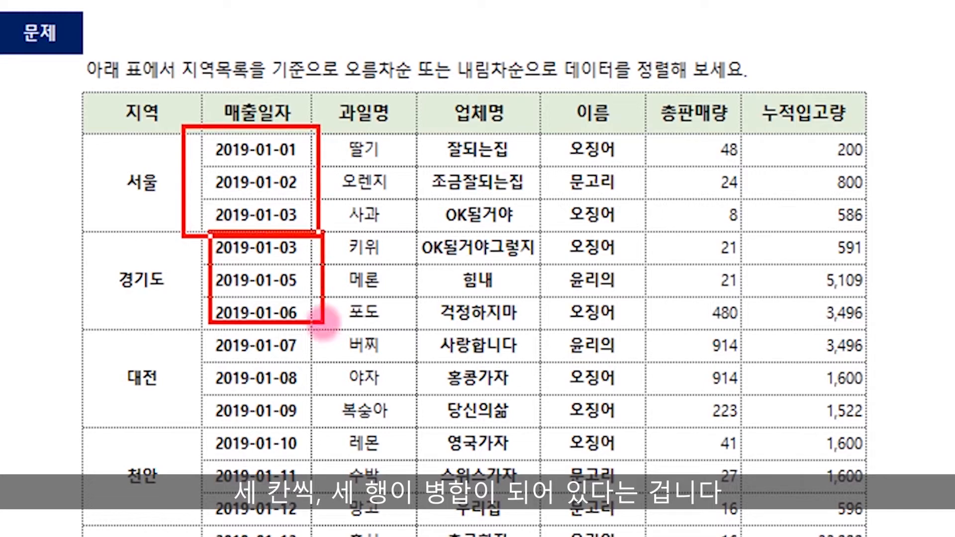
pyautogui.moveTo(102, 171); pyautogui.dragTo(126, 158)
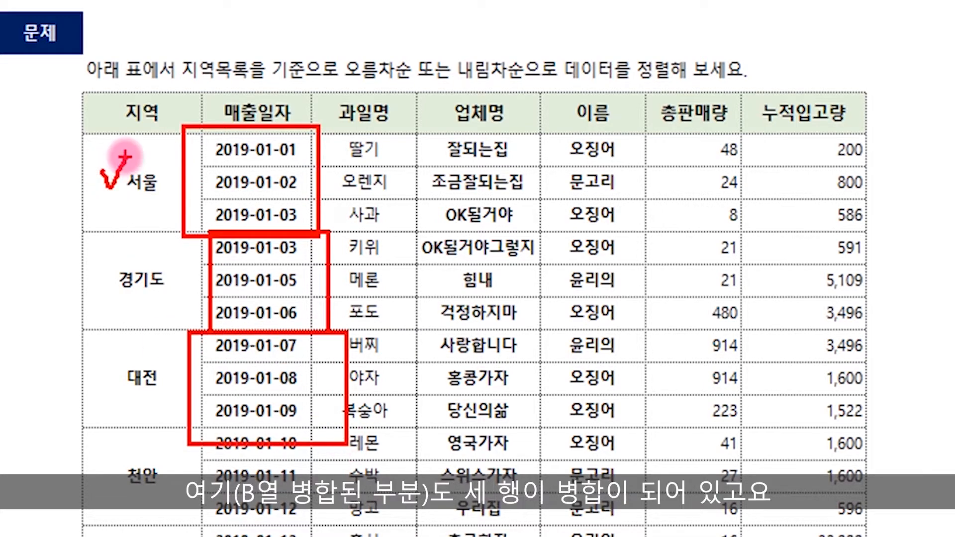
pyautogui.moveTo(90, 272); pyautogui.dragTo(115, 270)
pyautogui.moveTo(93, 374); pyautogui.dragTo(115, 361)
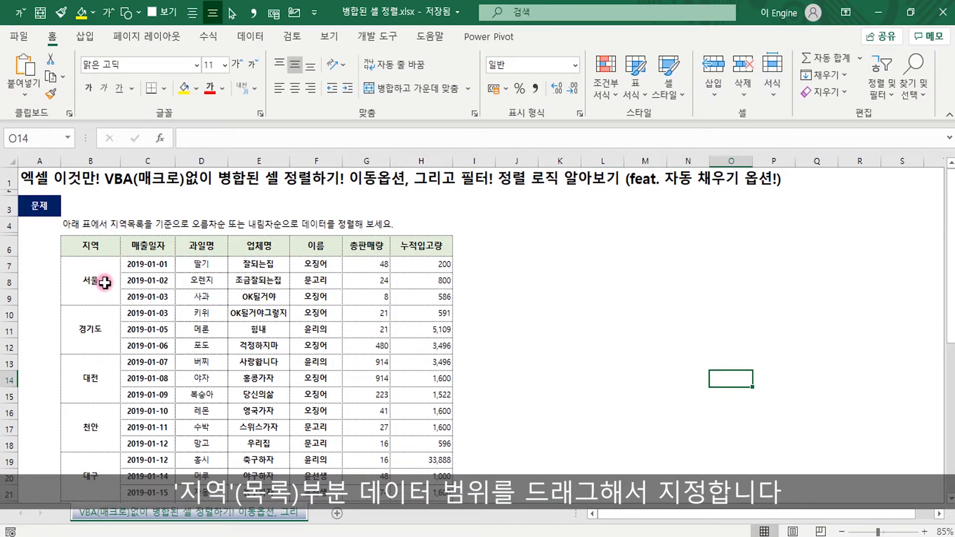
# Step: Select the merged region cells B7:B24 under the 지역 heading and unmerge them
pyautogui.moveTo(104, 283); pyautogui.dragTo(85, 371)
pyautogui.scroll(4, 267, 351)
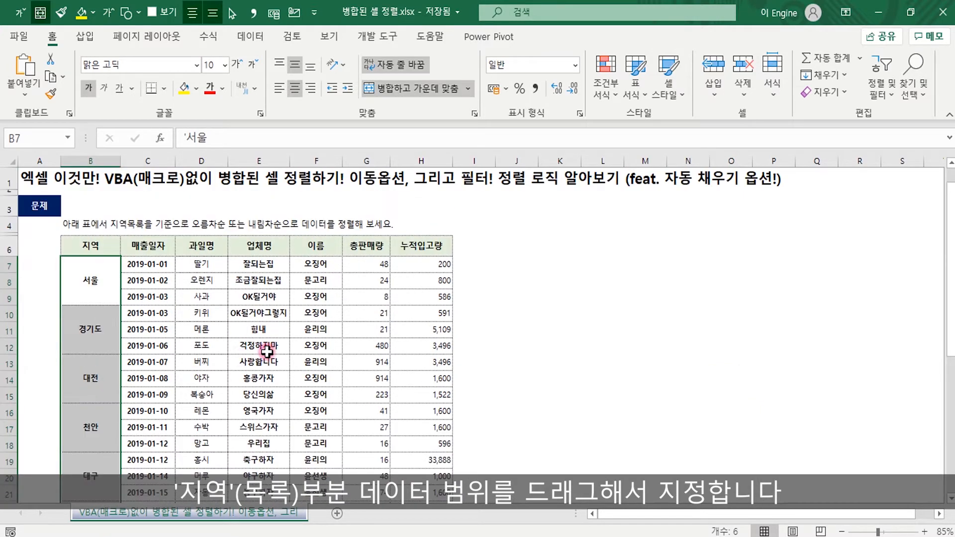
pyautogui.click(433, 90)
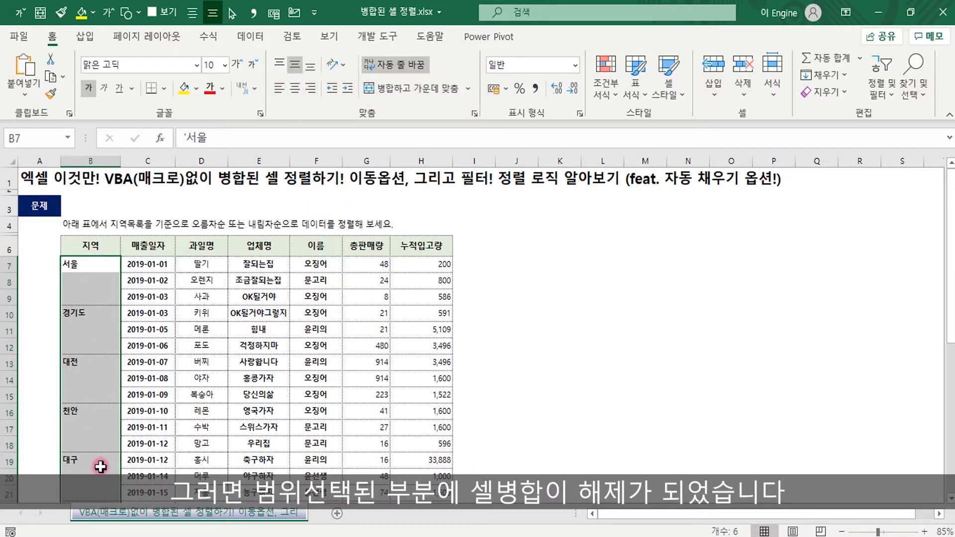
# Step: Select only the blank cells in the unmerged 지역 column and enter the formula =B7 in the first one
pyautogui.click(917, 98)
pyautogui.click(876, 179)
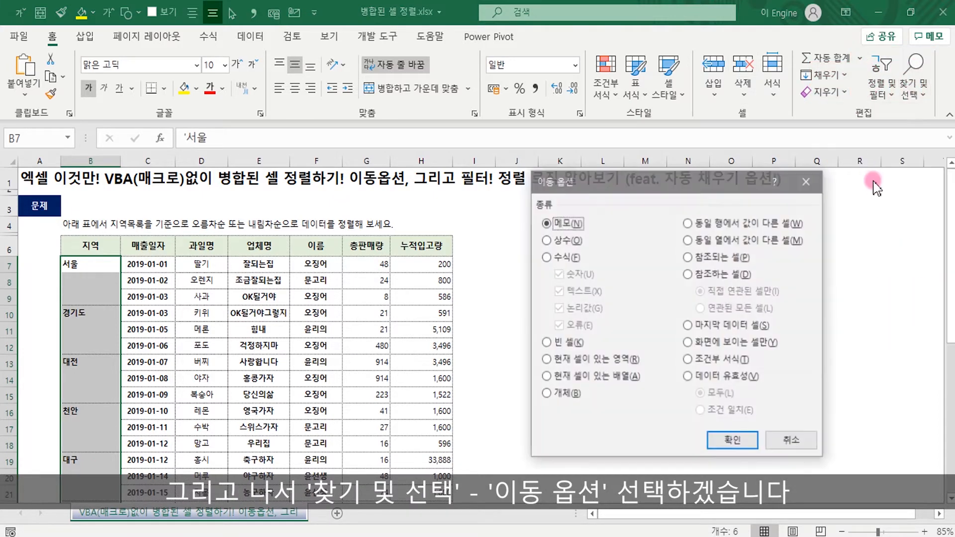
pyautogui.click(395, 321)
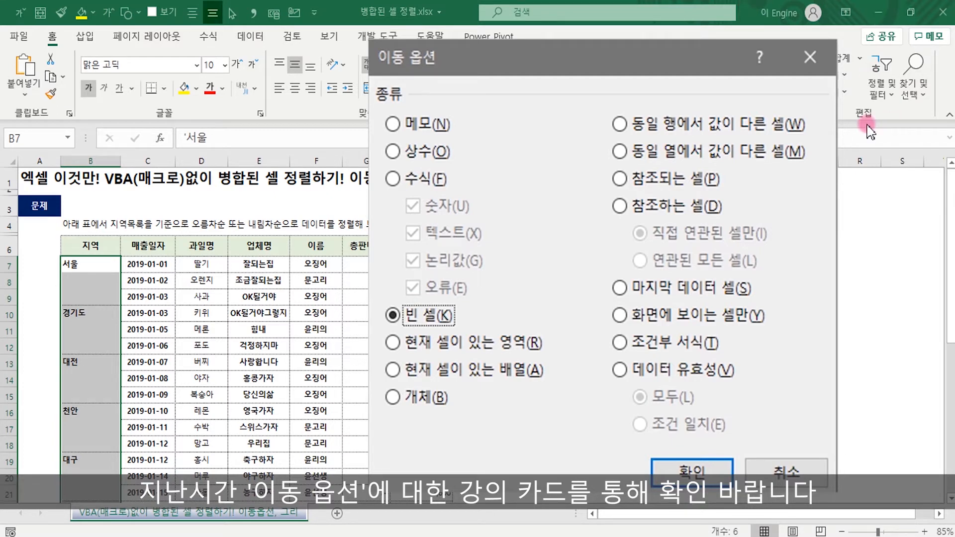
pyautogui.click(692, 471)
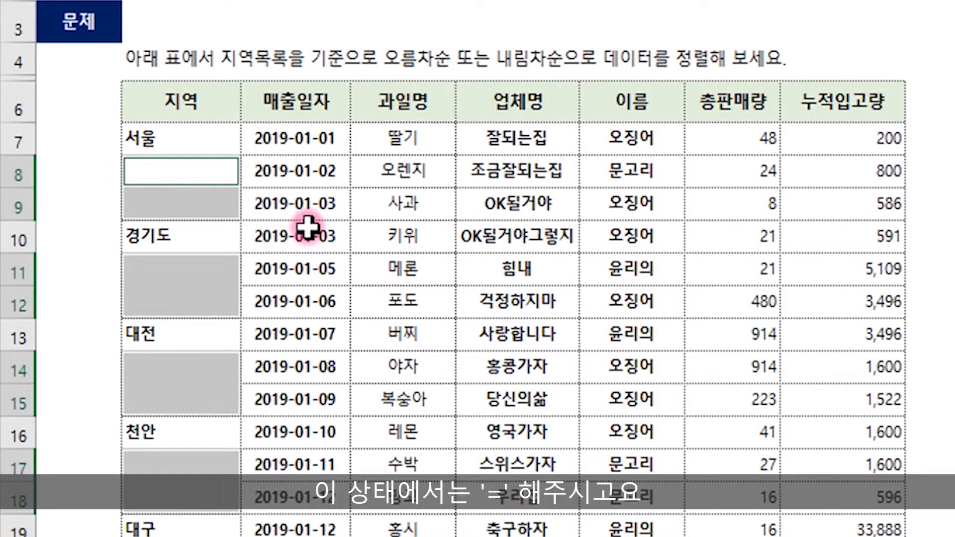
pyautogui.write('=')
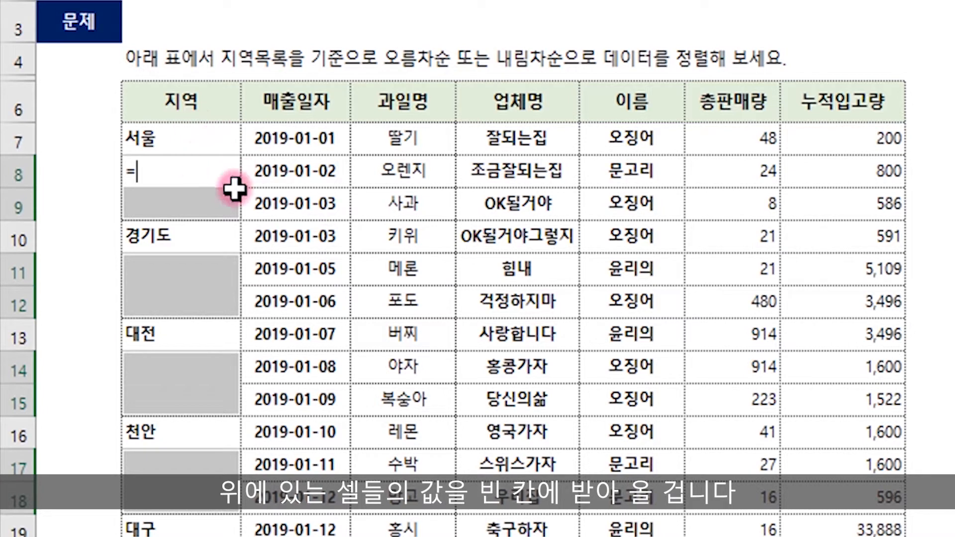
pyautogui.click(184, 135)
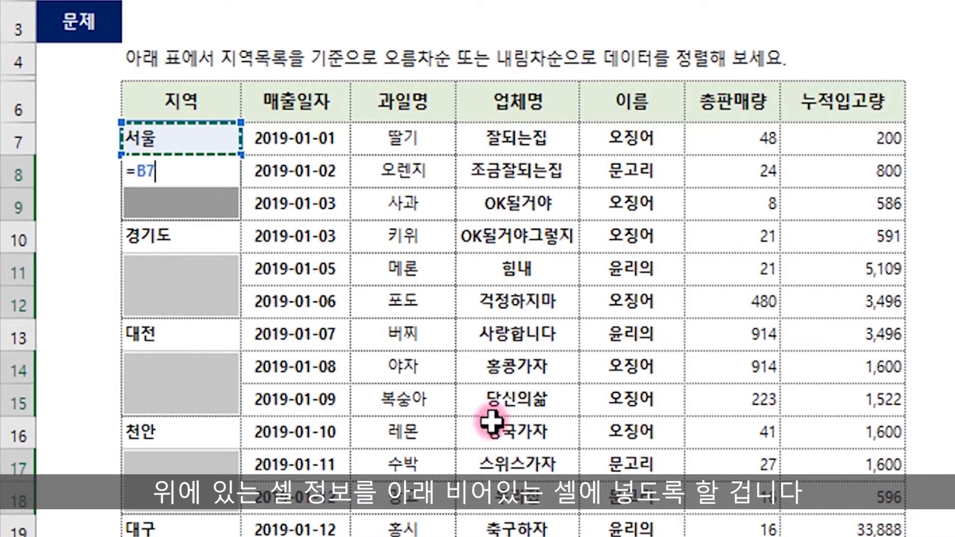
pyautogui.moveTo(185, 202)
pyautogui.mouseDown()
pyautogui.moveTo(185, 237)
pyautogui.moveTo(196, 241)
pyautogui.moveTo(190, 211)
pyautogui.mouseUp()
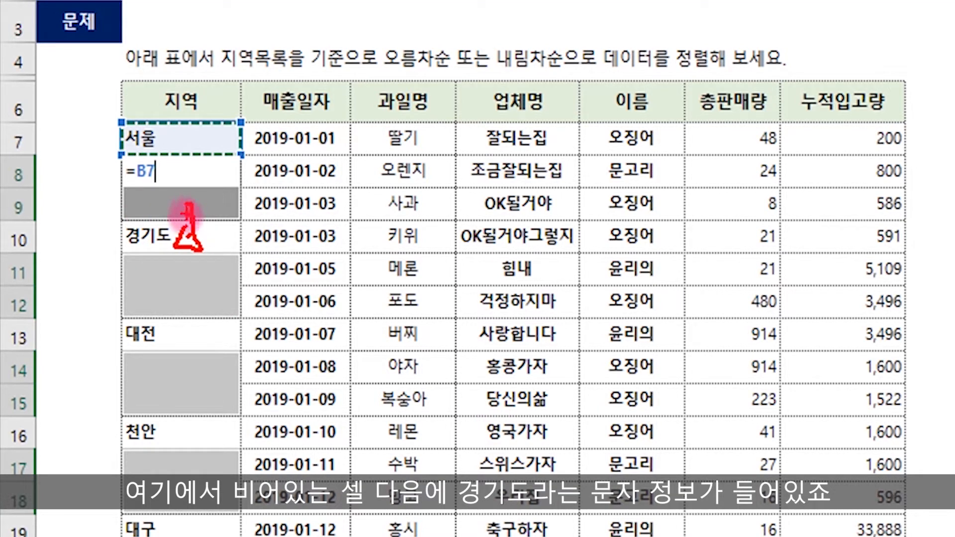
pyautogui.moveTo(133, 270)
pyautogui.mouseDown()
pyautogui.moveTo(100, 249)
pyautogui.moveTo(103, 224)
pyautogui.moveTo(108, 215)
pyautogui.moveTo(141, 233)
pyautogui.mouseUp()
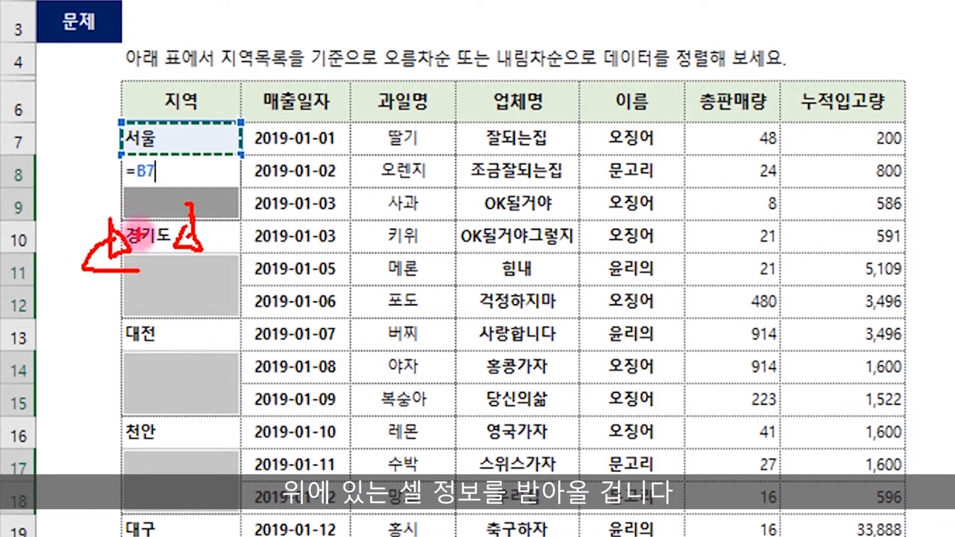
pyautogui.moveTo(157, 162)
pyautogui.mouseDown()
pyautogui.moveTo(148, 188)
pyautogui.moveTo(162, 185)
pyautogui.moveTo(124, 175)
pyautogui.moveTo(122, 158)
pyautogui.mouseUp()
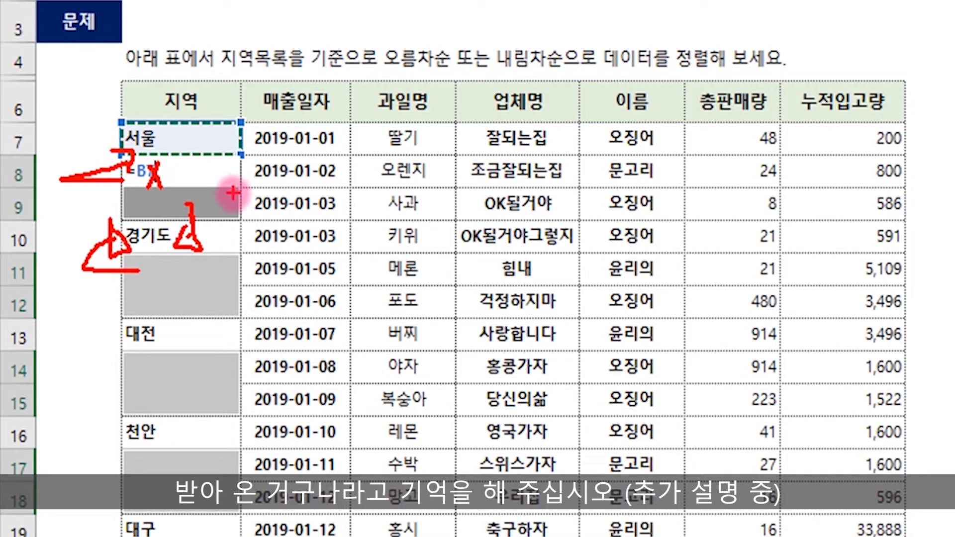
pyautogui.moveTo(208, 280)
pyautogui.mouseDown()
pyautogui.moveTo(236, 241)
pyautogui.moveTo(219, 241)
pyautogui.moveTo(238, 248)
pyautogui.mouseUp()
pyautogui.moveTo(146, 368)
pyautogui.mouseDown()
pyautogui.moveTo(217, 366)
pyautogui.moveTo(199, 334)
pyautogui.moveTo(227, 313)
pyautogui.mouseUp()
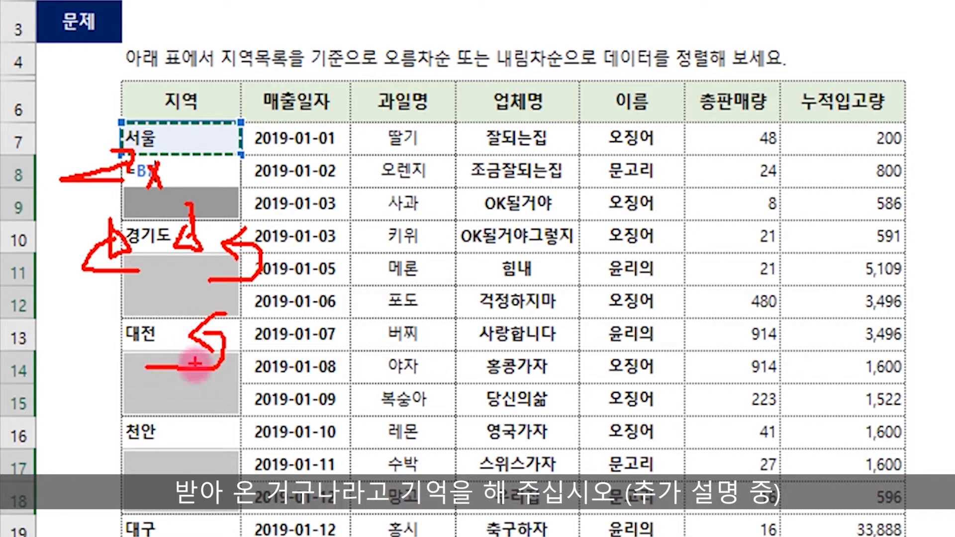
pyautogui.moveTo(171, 407)
pyautogui.mouseDown()
pyautogui.moveTo(160, 393)
pyautogui.moveTo(174, 405)
pyautogui.moveTo(146, 408)
pyautogui.moveTo(130, 389)
pyautogui.moveTo(138, 379)
pyautogui.moveTo(181, 398)
pyautogui.moveTo(177, 407)
pyautogui.mouseUp()
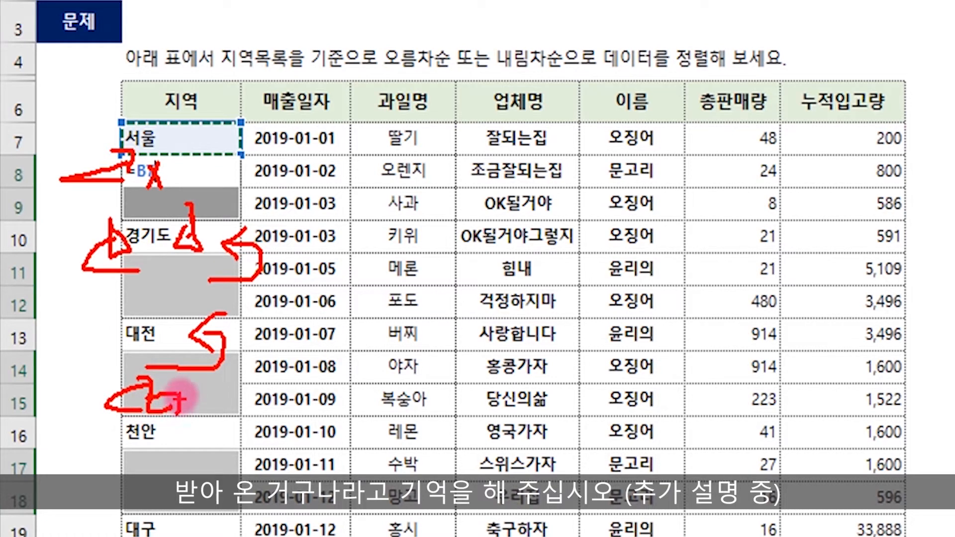
pyautogui.press('Escape')
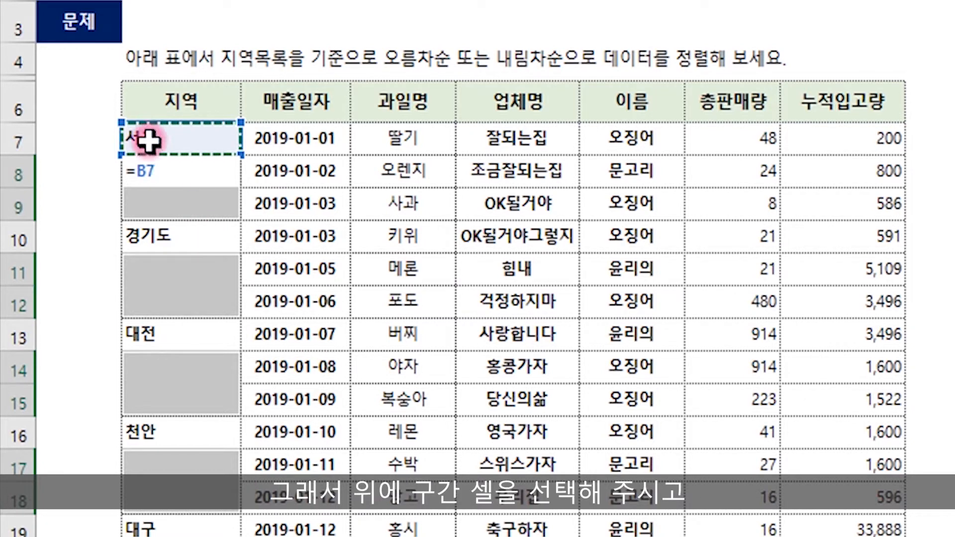
# Step: Fill the cell-above formula into all selected blank 지역 cells at once and check the references in B11 and B12
pyautogui.hotkey('ctrl', 'Return')
pyautogui.click(437, 234)
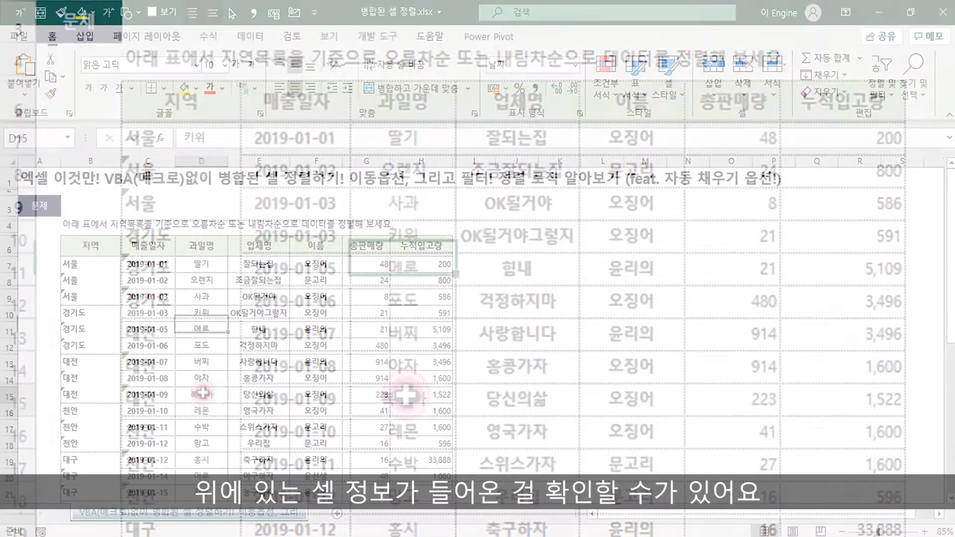
pyautogui.click(167, 204)
pyautogui.click(87, 331)
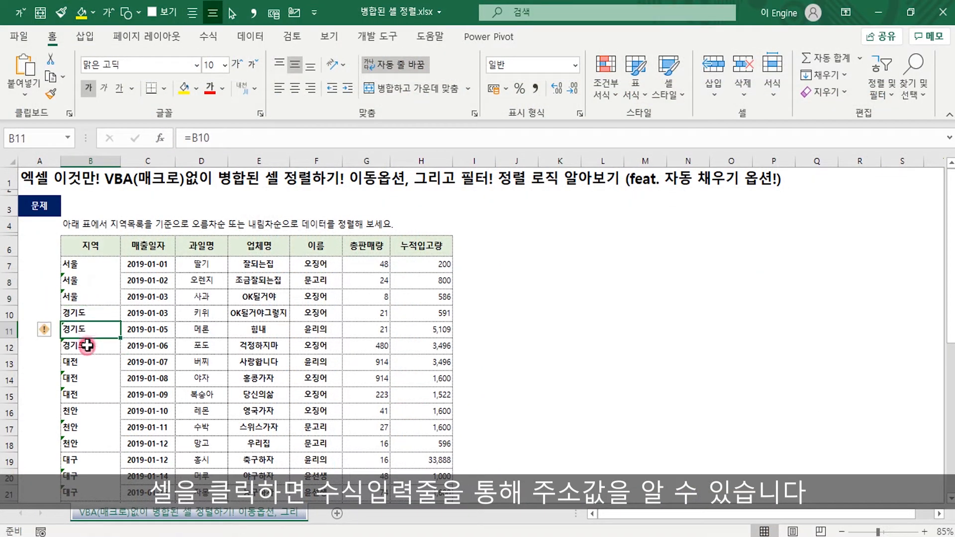
pyautogui.click(86, 347)
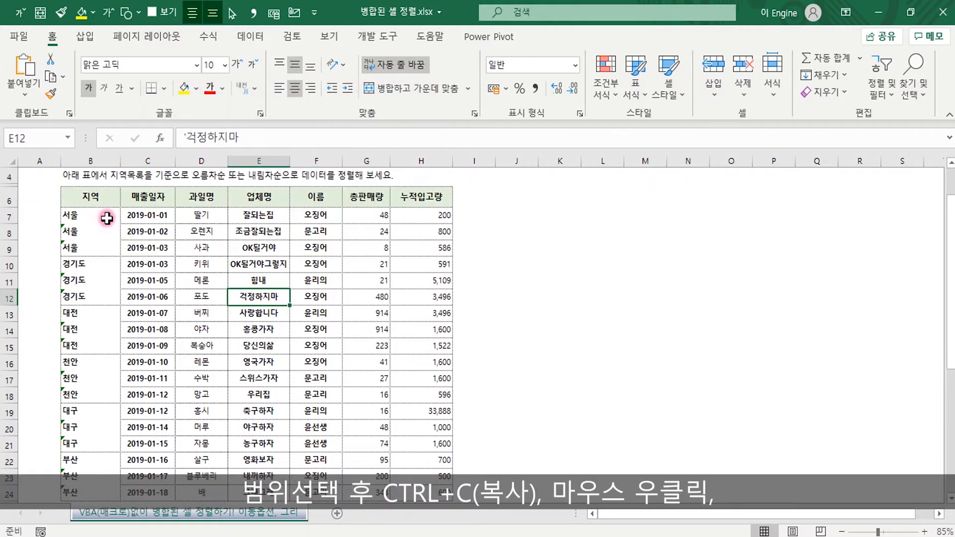
pyautogui.moveTo(106, 215); pyautogui.dragTo(112, 448)
pyautogui.hotkey('ctrl', 'c')
pyautogui.scroll(2, 118, 398)
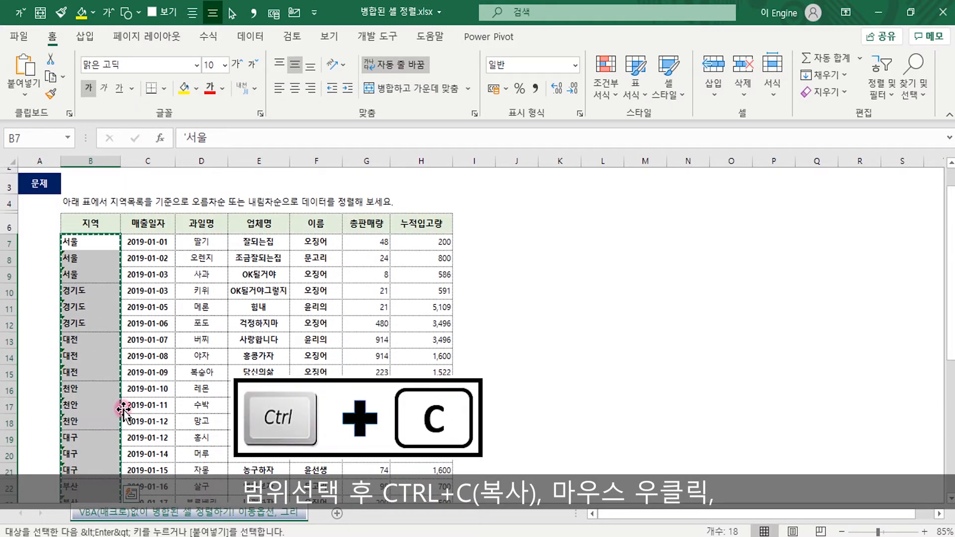
pyautogui.rightClick(83, 266)
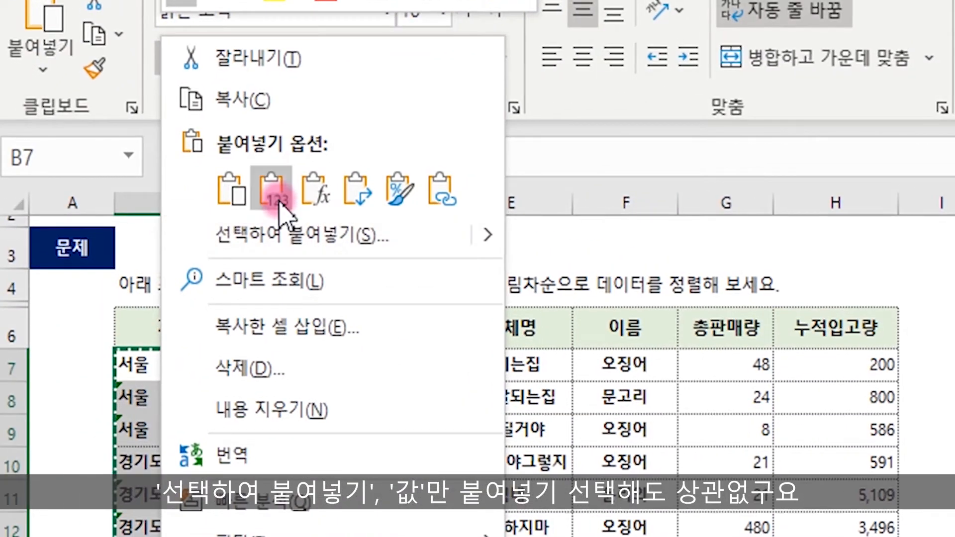
pyautogui.click(141, 156)
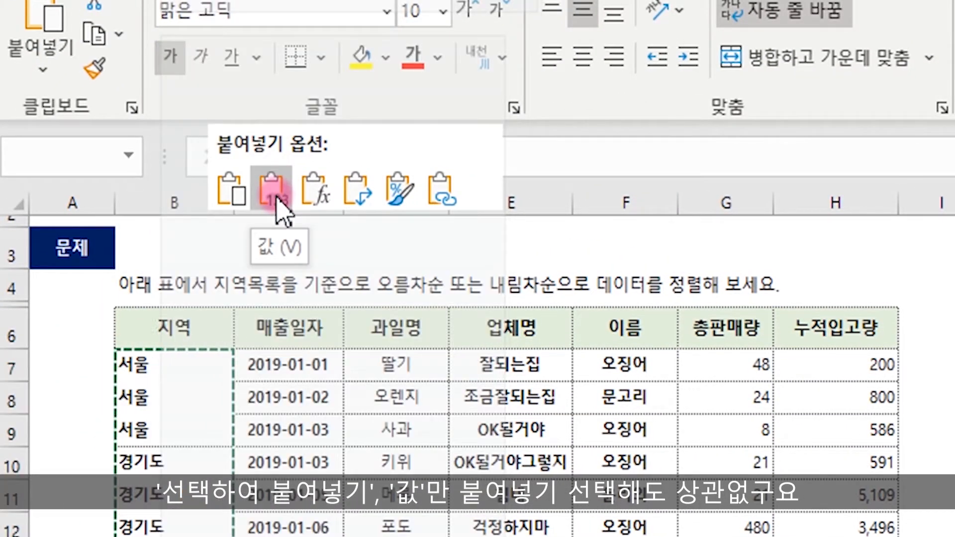
pyautogui.click(197, 389)
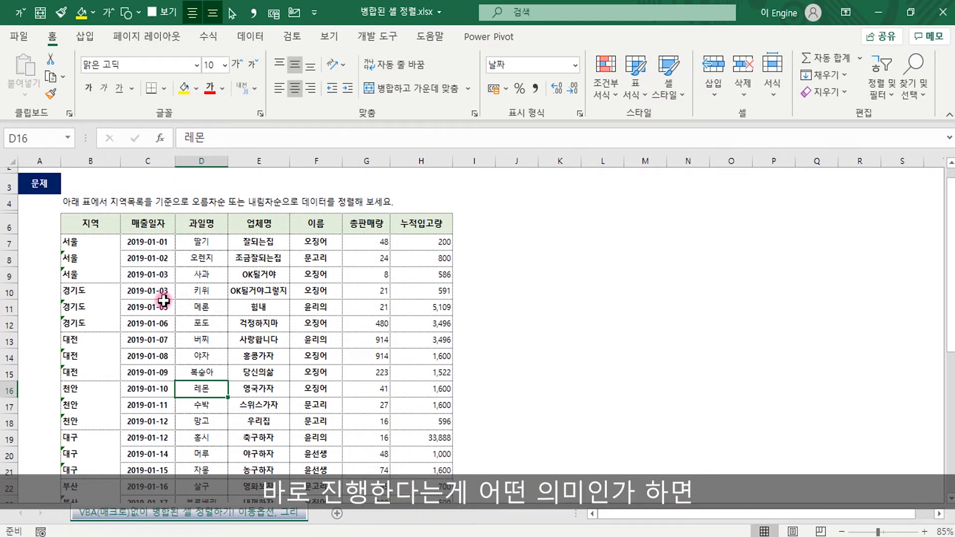
# Step: Sort the table from header row B6:H6 with the expanded selection, by 지역 on cell values in ascending order (오름차순)
pyautogui.moveTo(90, 224); pyautogui.dragTo(442, 224)
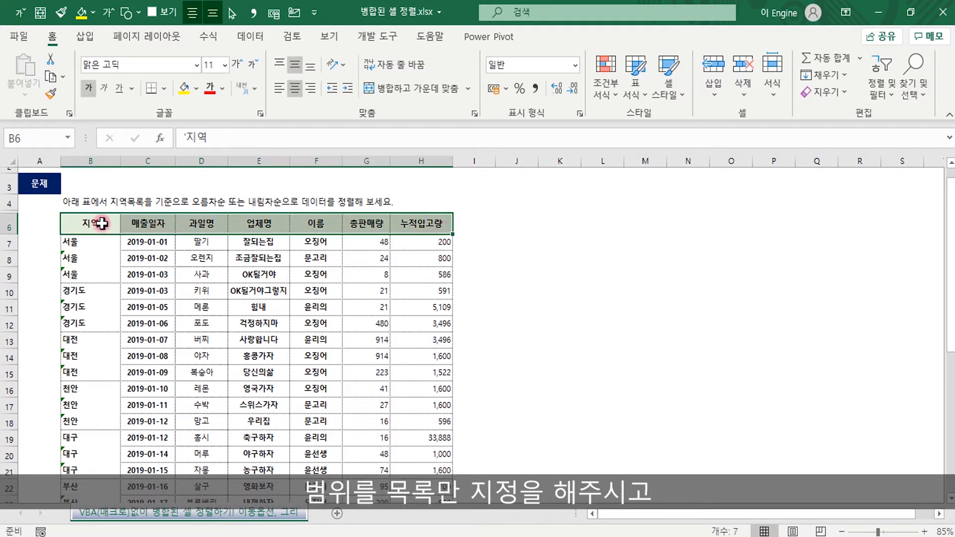
pyautogui.click(250, 37)
pyautogui.click(532, 82)
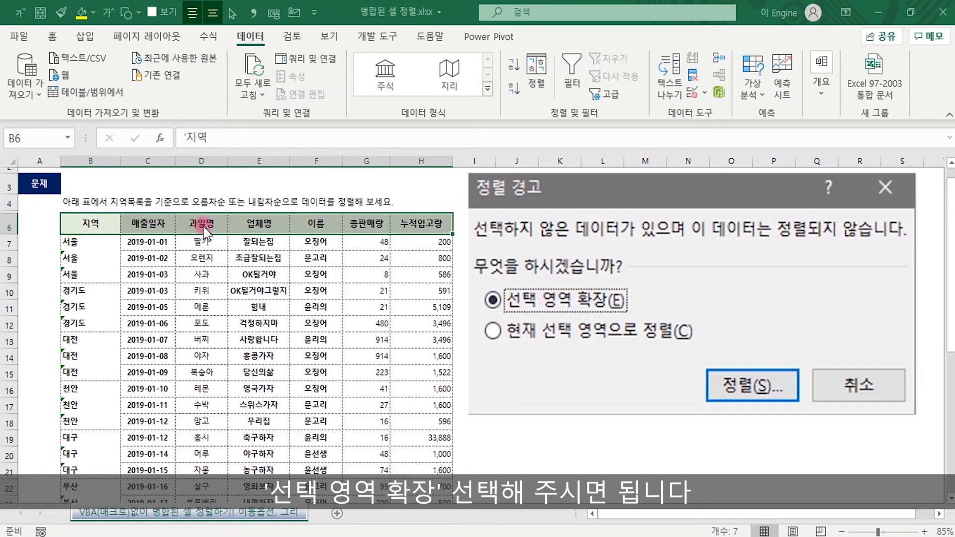
pyautogui.click(736, 393)
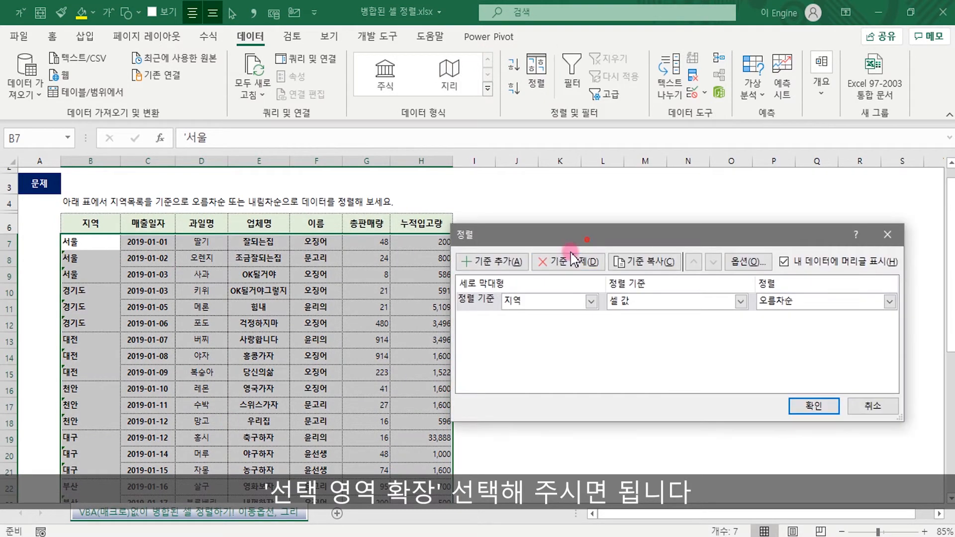
pyautogui.moveTo(590, 246); pyautogui.dragTo(612, 133)
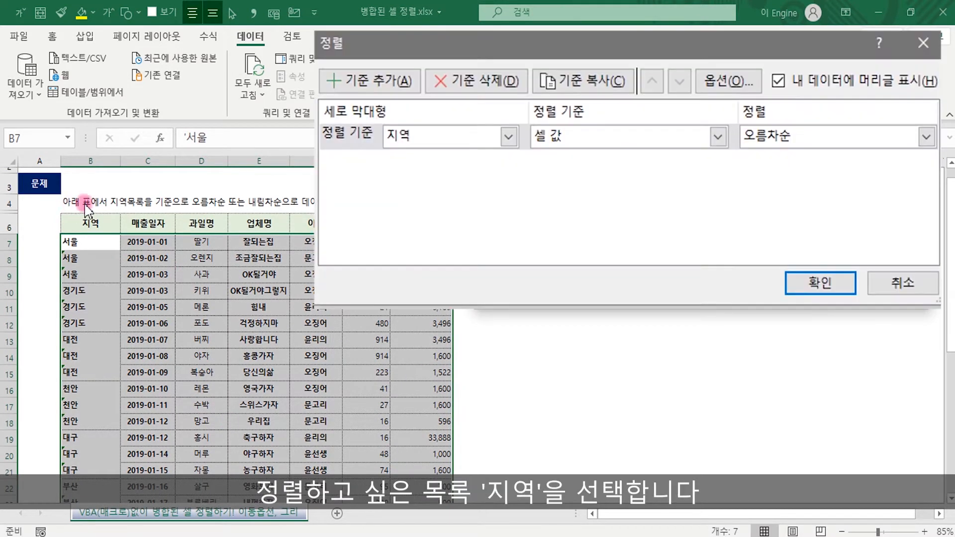
pyautogui.click(508, 137)
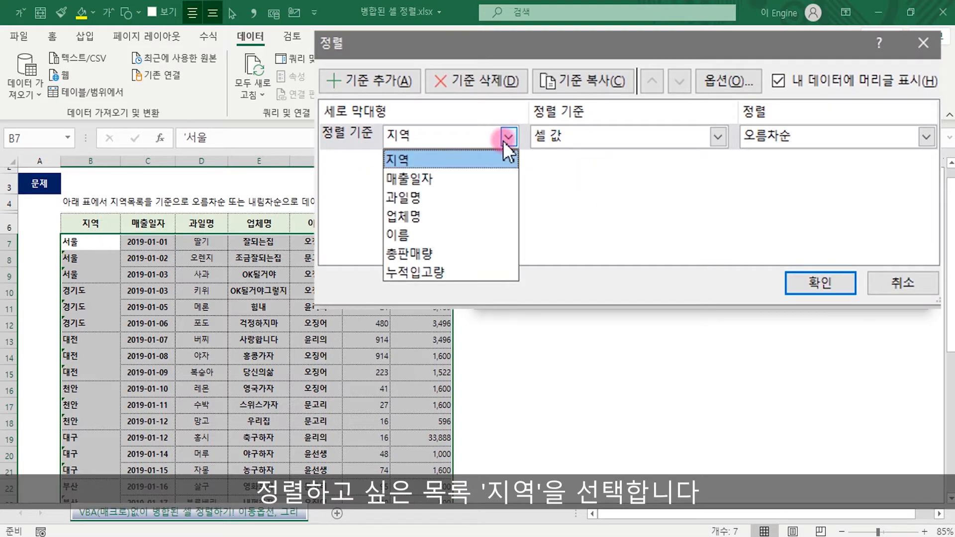
pyautogui.click(503, 141)
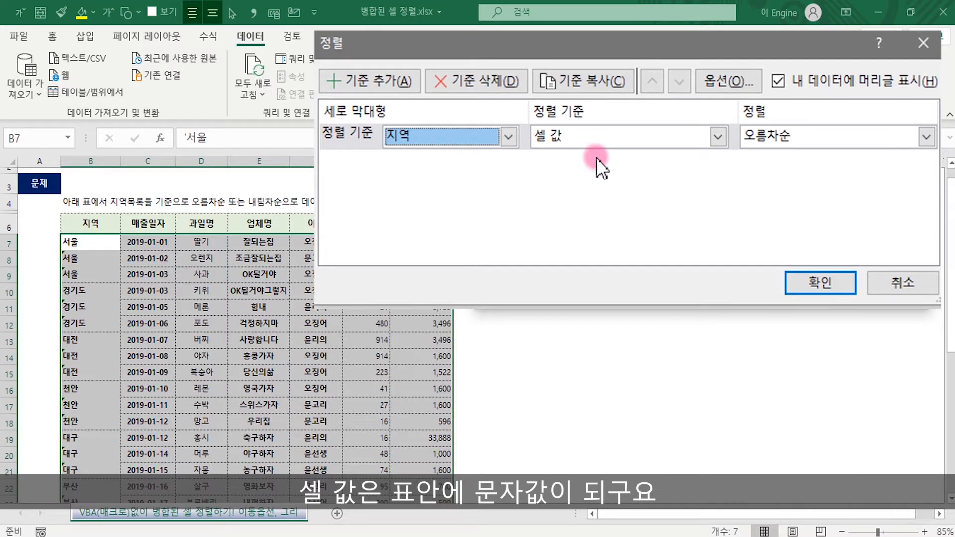
pyautogui.click(814, 139)
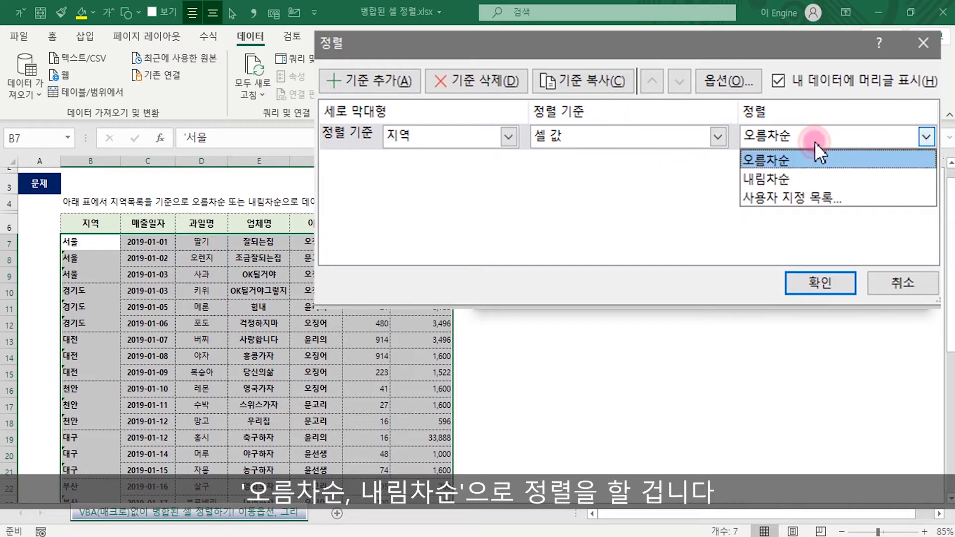
pyautogui.click(791, 161)
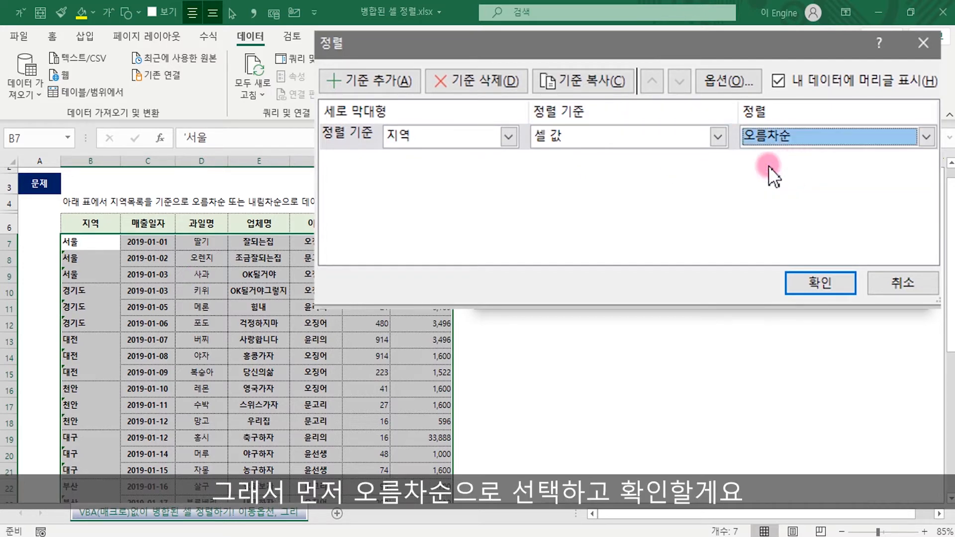
pyautogui.click(822, 285)
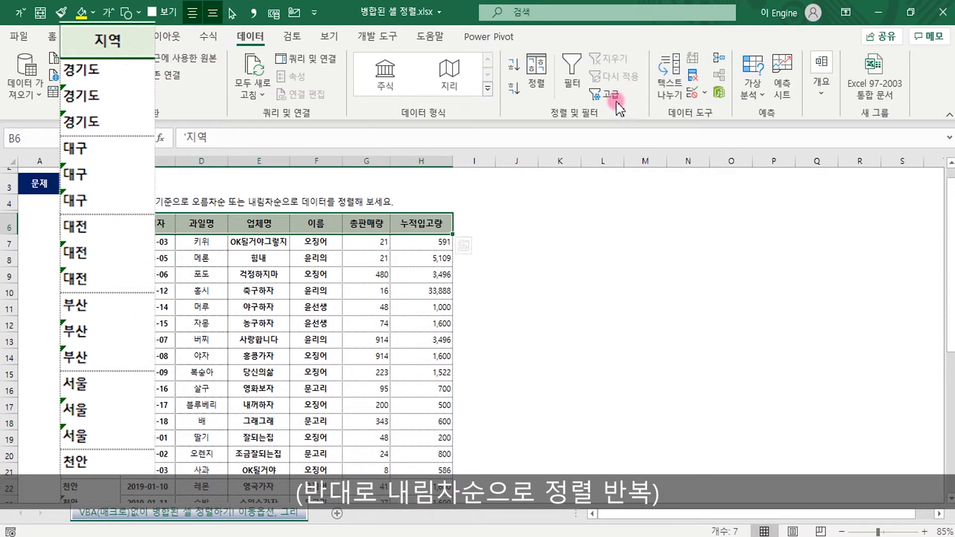
# Step: Re-sort the table by 지역 in descending order (내림차순) with the expanded selection, and check the formulas in B8 and B14
pyautogui.click(537, 74)
pyautogui.click(735, 255)
pyautogui.click(845, 188)
pyautogui.click(803, 218)
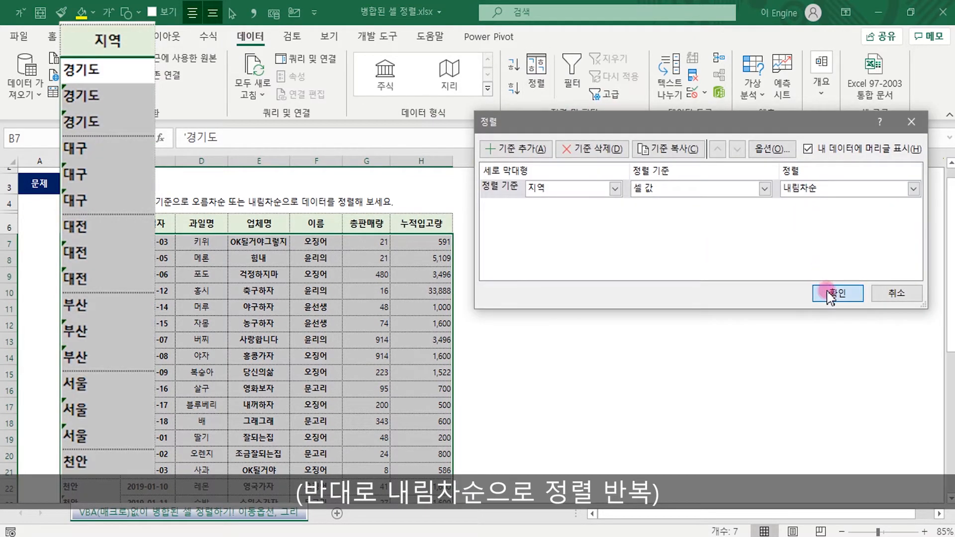
pyautogui.click(837, 293)
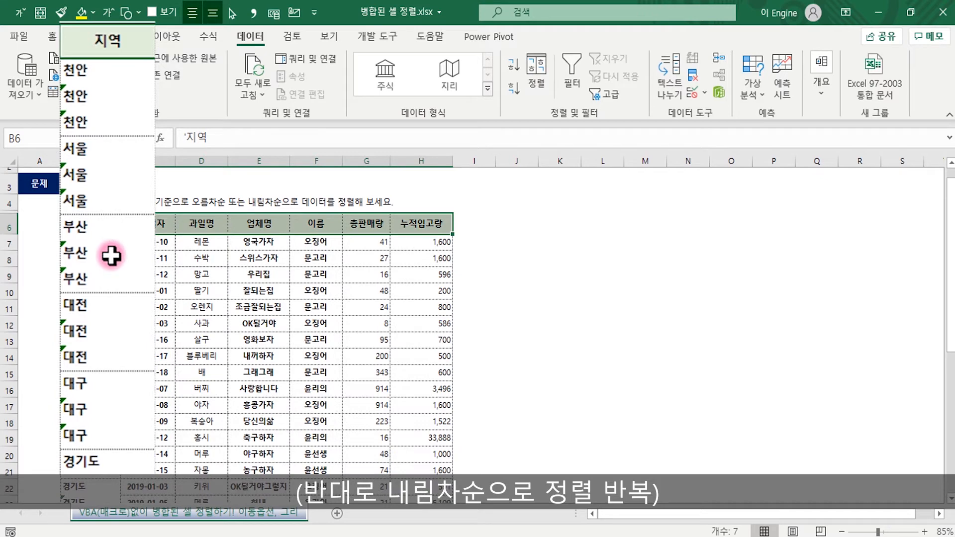
pyautogui.click(81, 262)
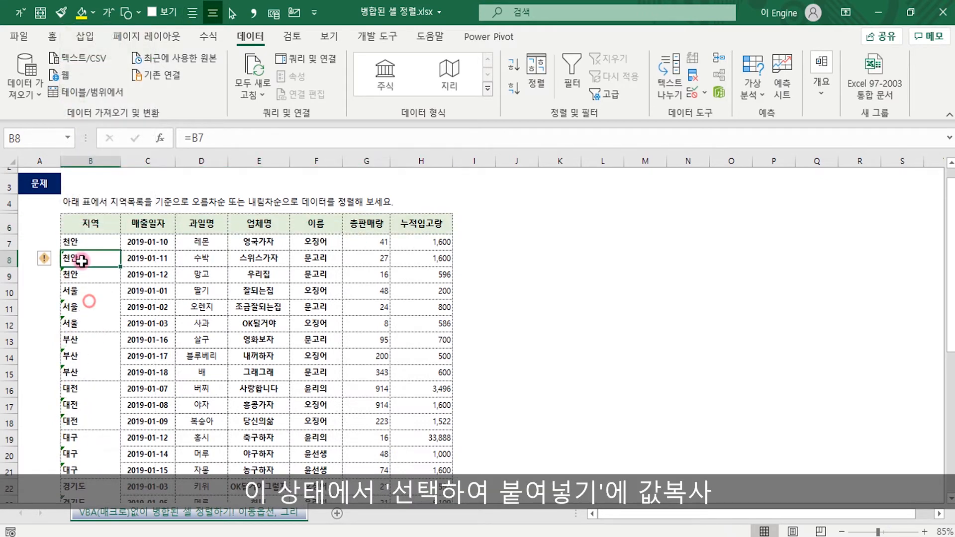
pyautogui.click(96, 356)
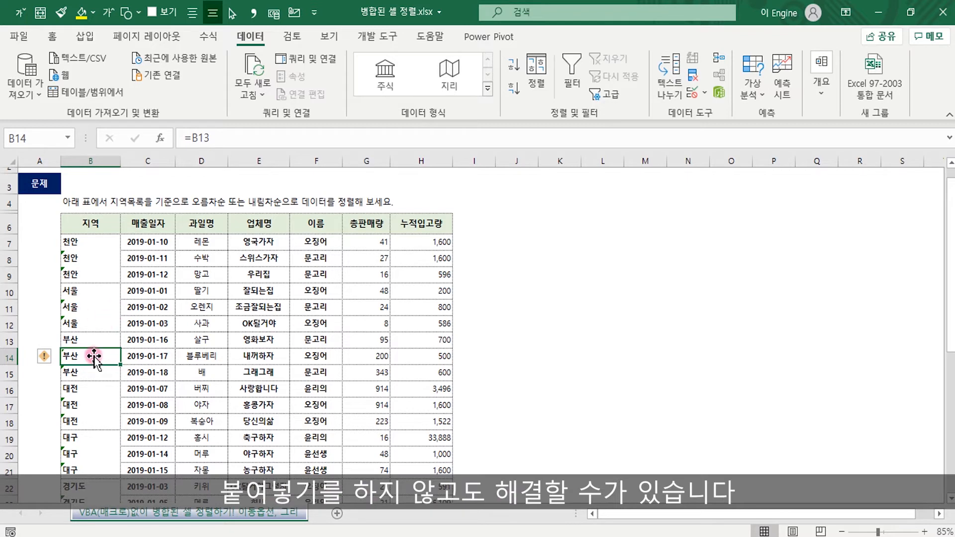
# Step: Merge and center the three 천안 cells B7:B9 in the 지역 column
pyautogui.scroll(1, 94, 356)
pyautogui.moveTo(79, 264); pyautogui.dragTo(93, 299)
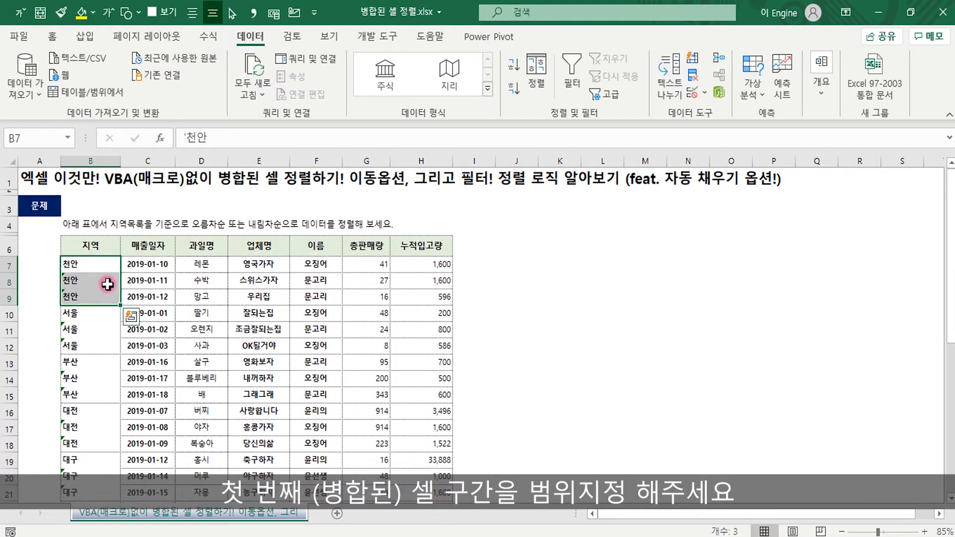
pyautogui.click(53, 36)
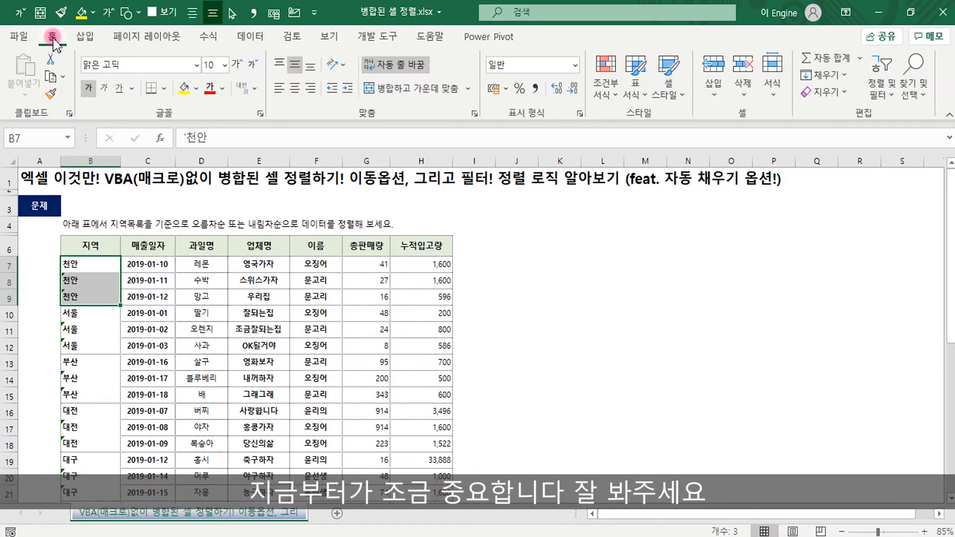
pyautogui.click(415, 91)
pyautogui.click(430, 324)
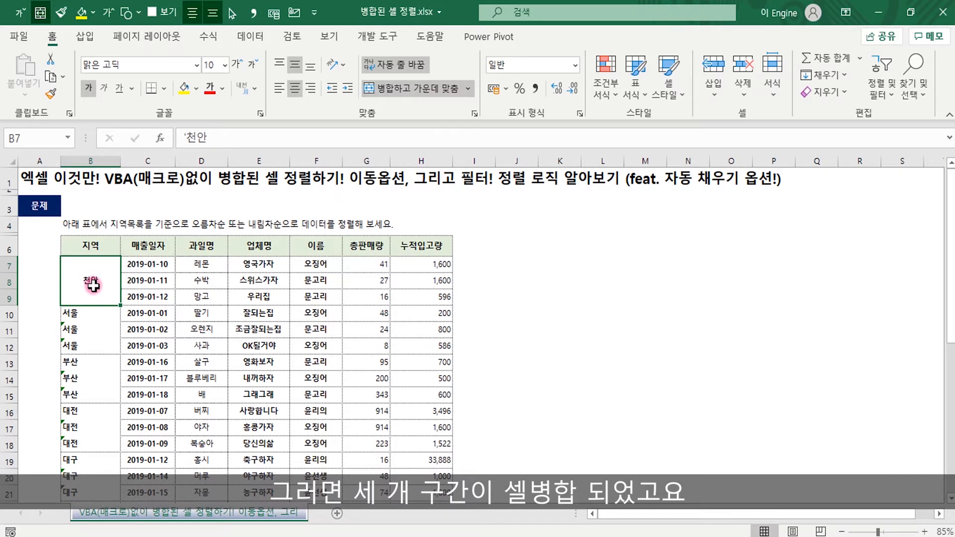
# Step: Fill the merged 천안 cell down through B24 with formatting only (서식만 채우기), so each region group is merged
pyautogui.scroll(-1, 93, 285)
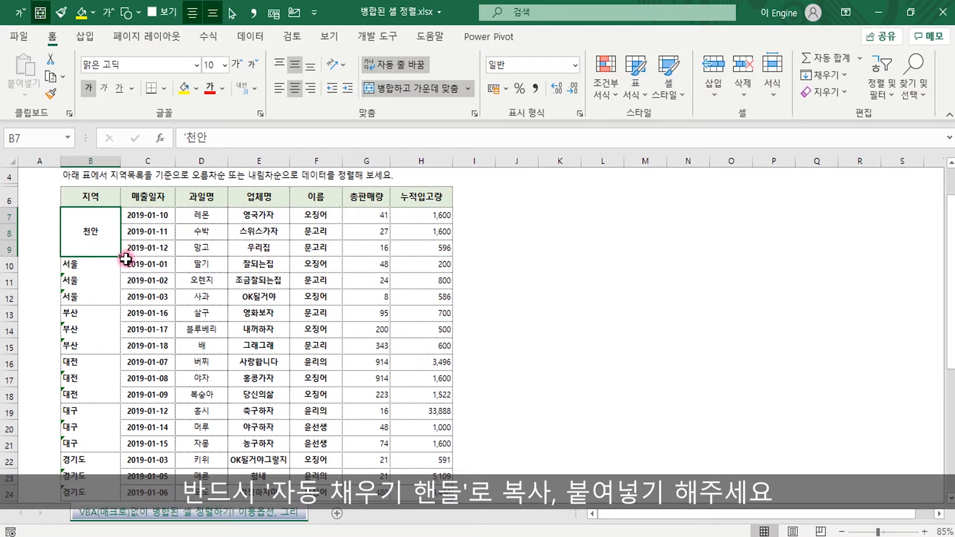
pyautogui.moveTo(127, 260); pyautogui.dragTo(116, 358)
pyautogui.moveTo(111, 392); pyautogui.dragTo(62, 386)
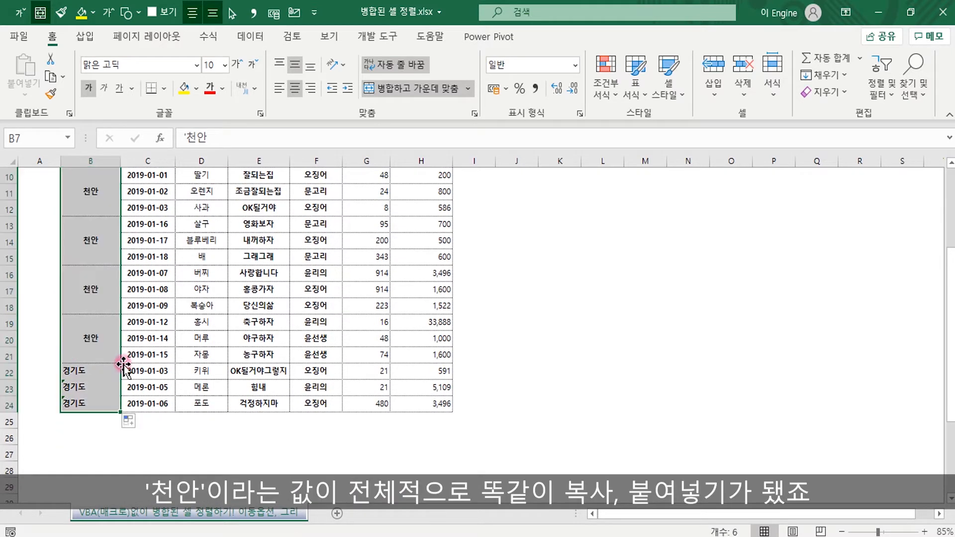
pyautogui.scroll(2, 134, 255)
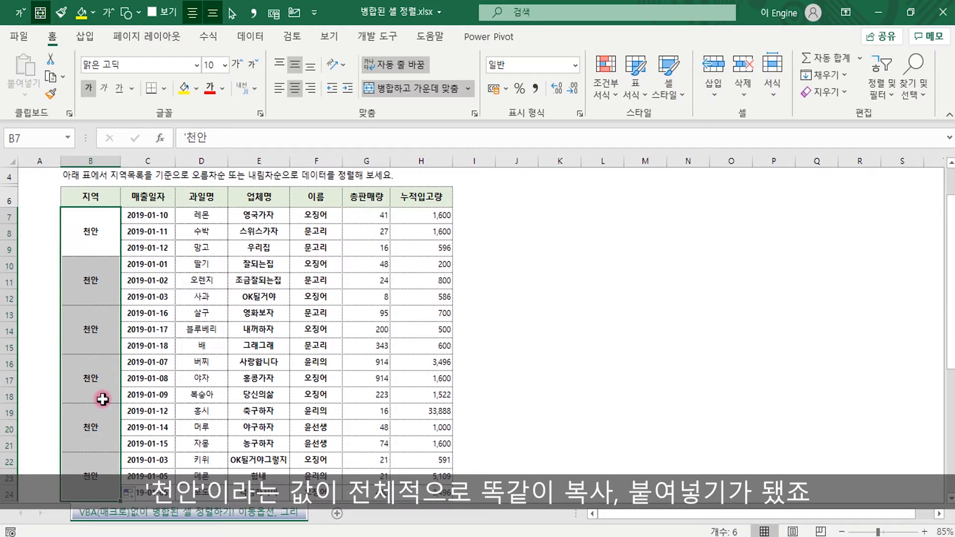
pyautogui.scroll(-1, 216, 379)
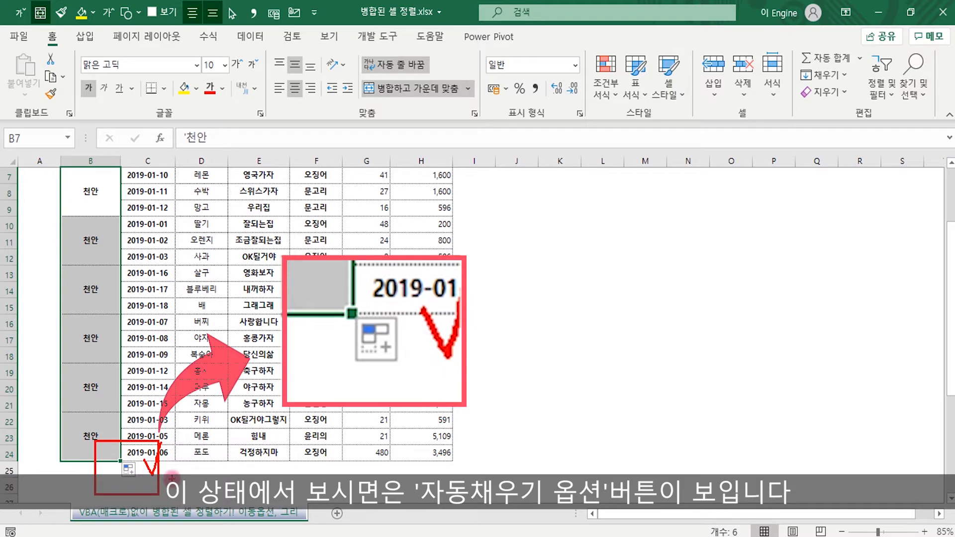
pyautogui.click(128, 469)
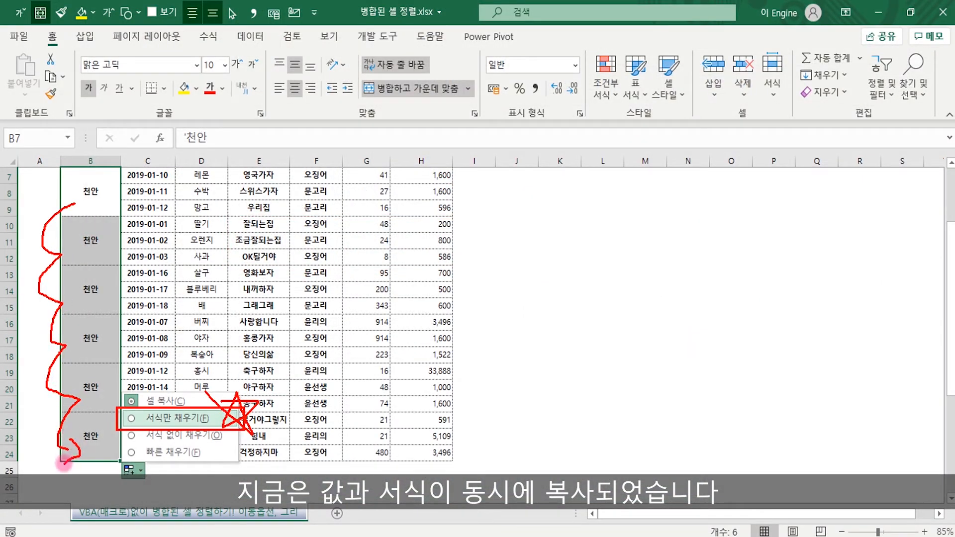
pyautogui.click(192, 423)
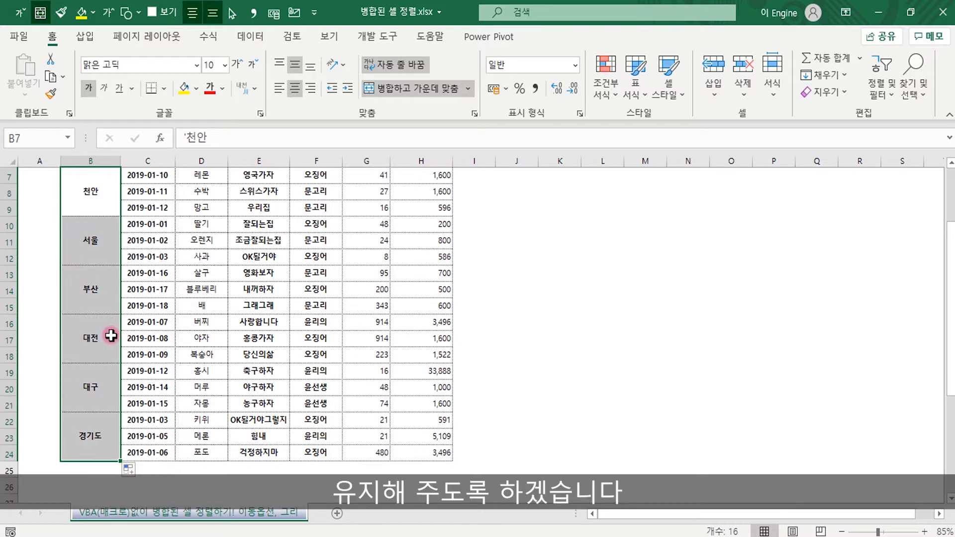
# Step: Check the re-merged 지역 cells, including 대전, 대구, 경기도 and 천안, against the table
pyautogui.click(259, 322)
pyautogui.scroll(1, 213, 346)
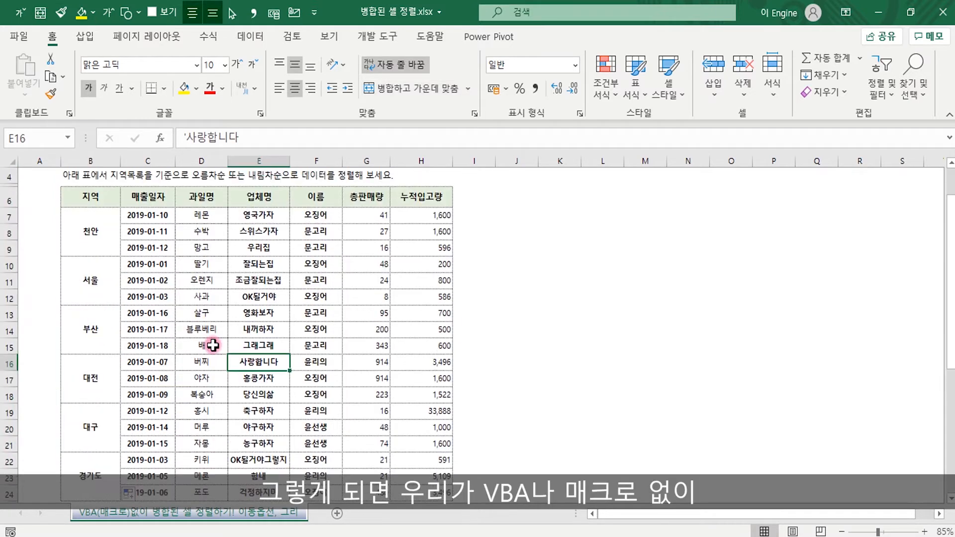
pyautogui.click(90, 379)
pyautogui.click(93, 414)
pyautogui.click(84, 475)
pyautogui.scroll(1, 125, 398)
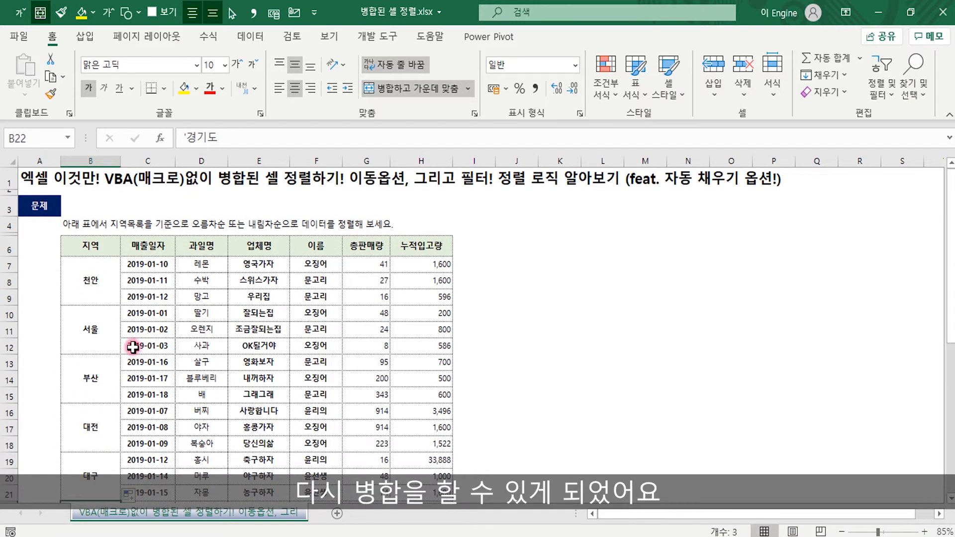
pyautogui.click(91, 280)
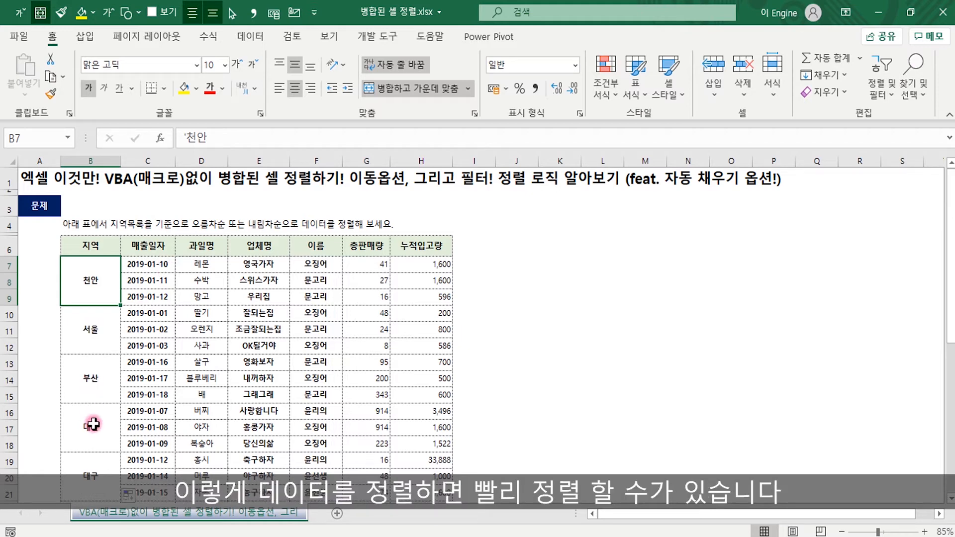
pyautogui.click(528, 338)
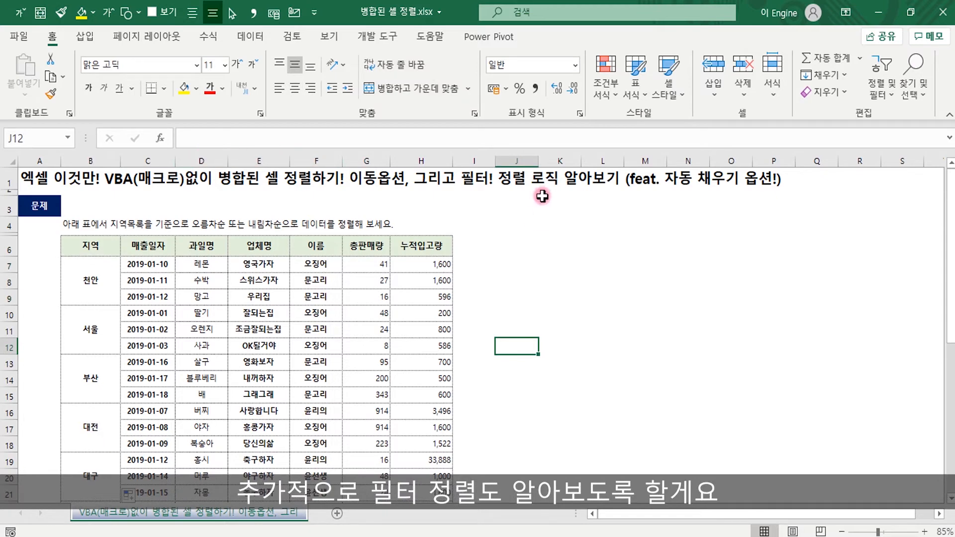
pyautogui.click(562, 318)
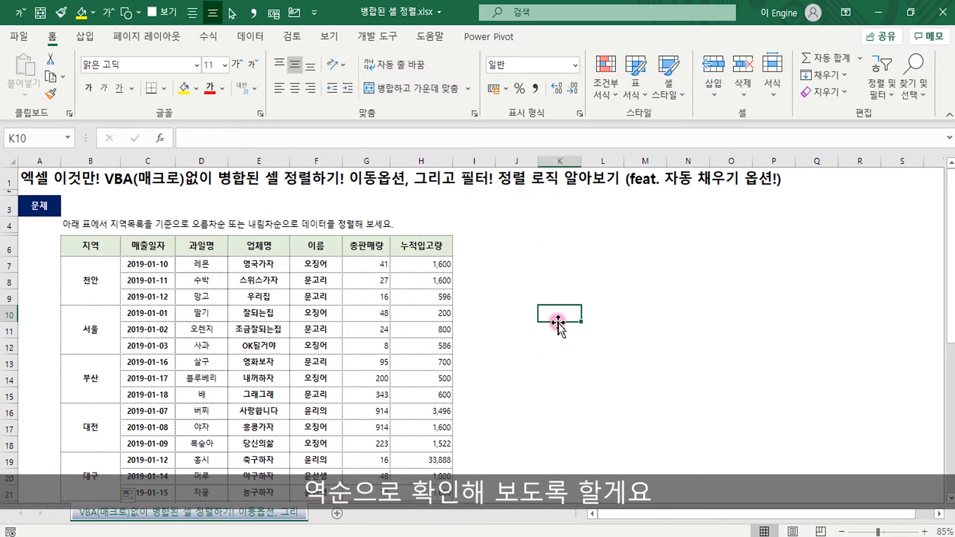
# Step: Add a filter (필터) to the header row B6:H6
pyautogui.moveTo(67, 250); pyautogui.dragTo(430, 245)
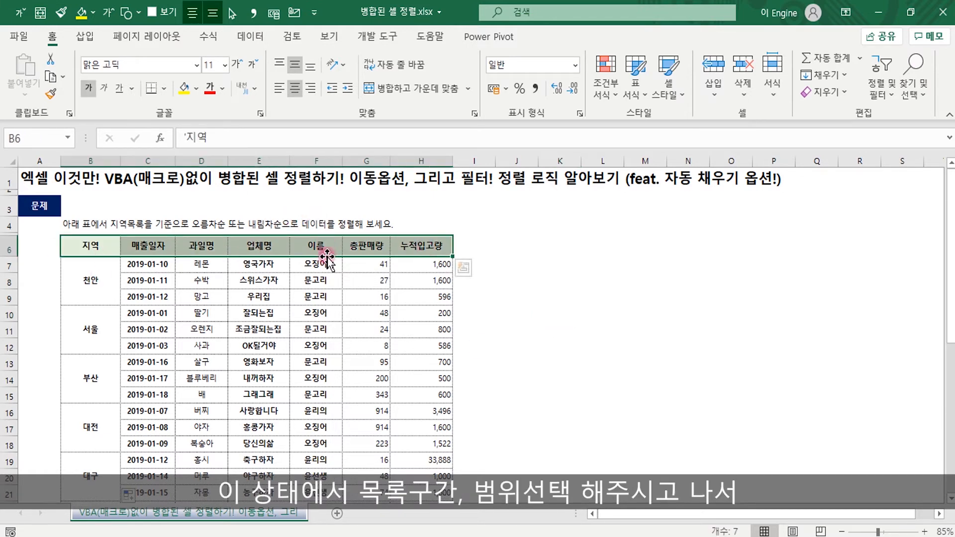
pyautogui.click(250, 36)
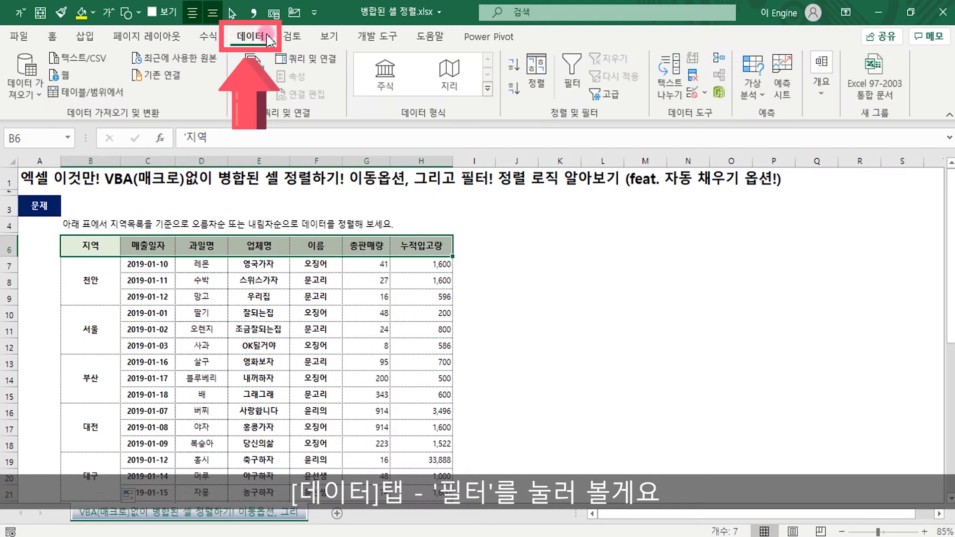
pyautogui.click(572, 74)
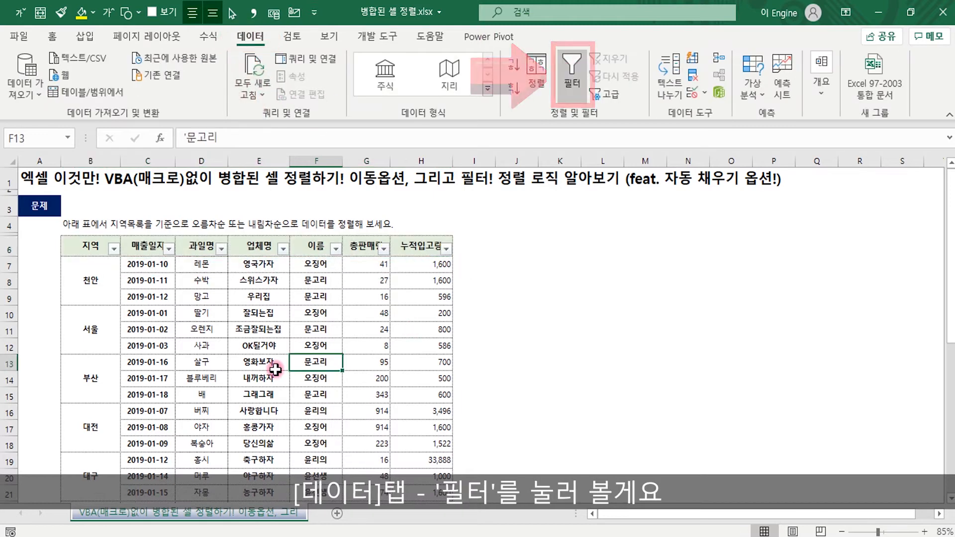
# Step: Examine the merged 지역 groups and the three dates C22:C24 belonging to 경기도
pyautogui.moveTo(105, 293); pyautogui.dragTo(114, 265)
pyautogui.moveTo(42, 257)
pyautogui.mouseDown()
pyautogui.moveTo(206, 212)
pyautogui.moveTo(215, 218)
pyautogui.mouseUp()
pyautogui.click(85, 330)
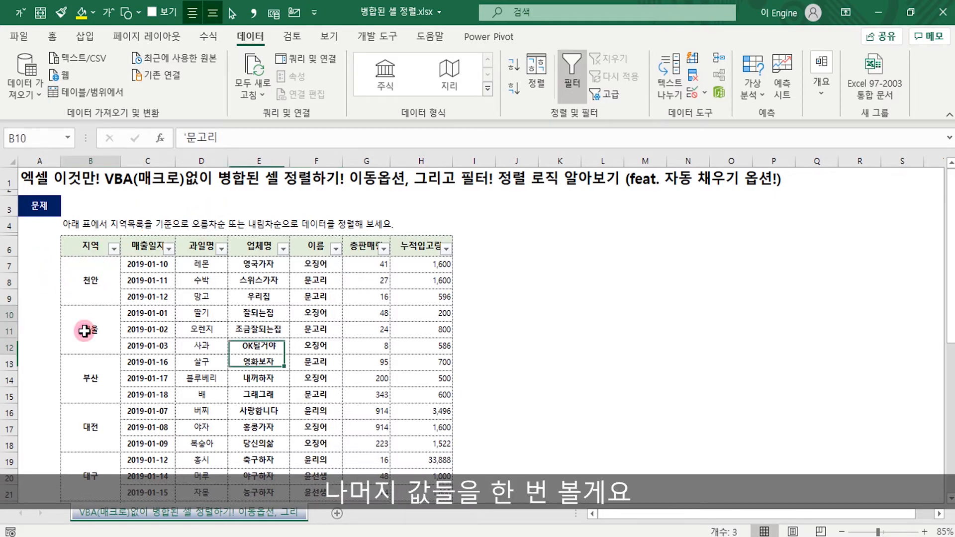
pyautogui.click(88, 386)
pyautogui.click(90, 437)
pyautogui.click(83, 492)
pyautogui.scroll(-1, 167, 427)
pyautogui.scroll(-1, 167, 426)
pyautogui.moveTo(145, 410); pyautogui.dragTo(153, 491)
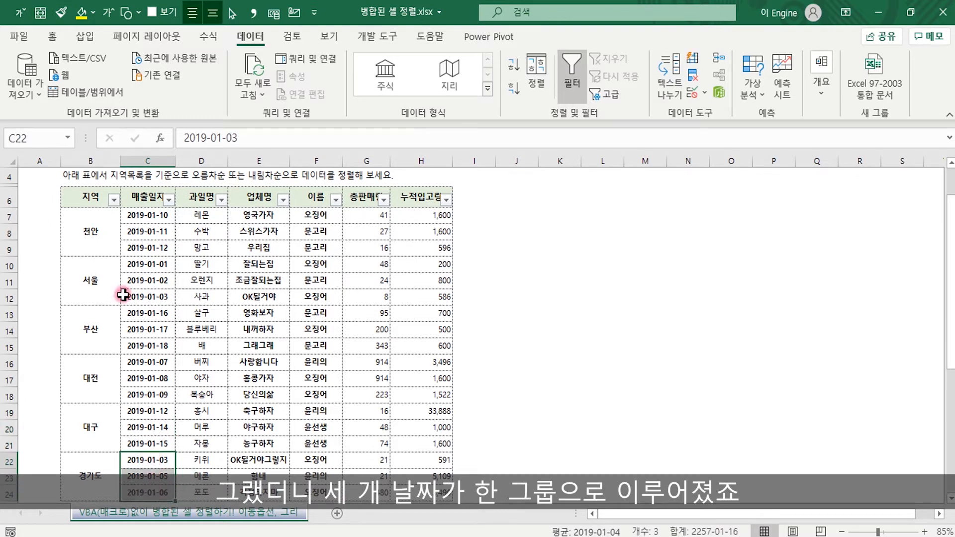
pyautogui.scroll(1, 164, 365)
# Step: Filter the 지역 column to show only 대구, 부산 and 천안
pyautogui.click(119, 248)
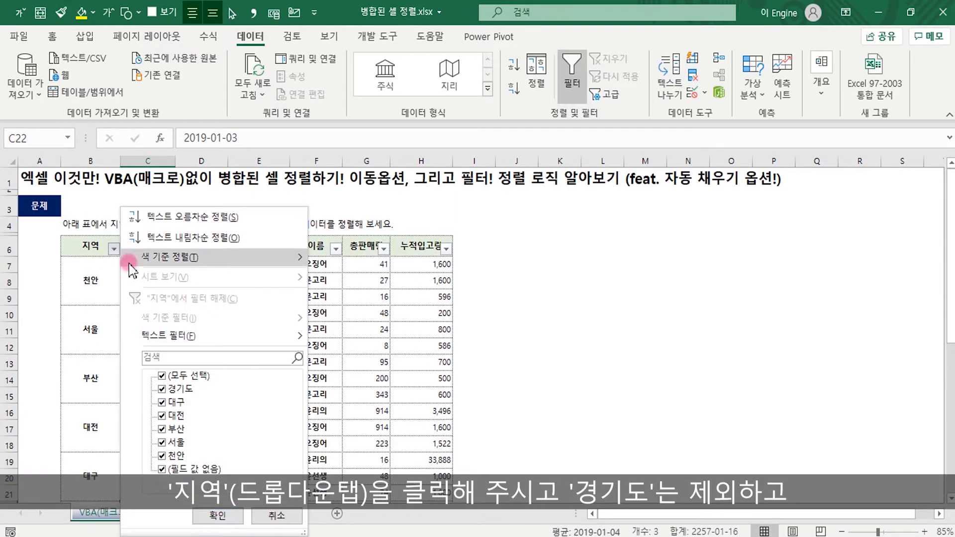
pyautogui.click(183, 247)
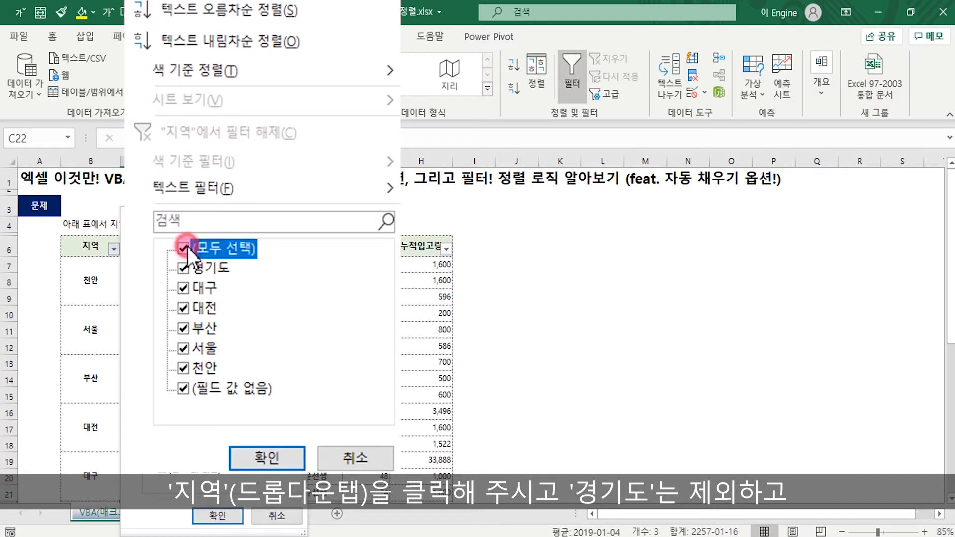
pyautogui.click(182, 288)
pyautogui.click(183, 327)
pyautogui.click(182, 367)
pyautogui.click(219, 517)
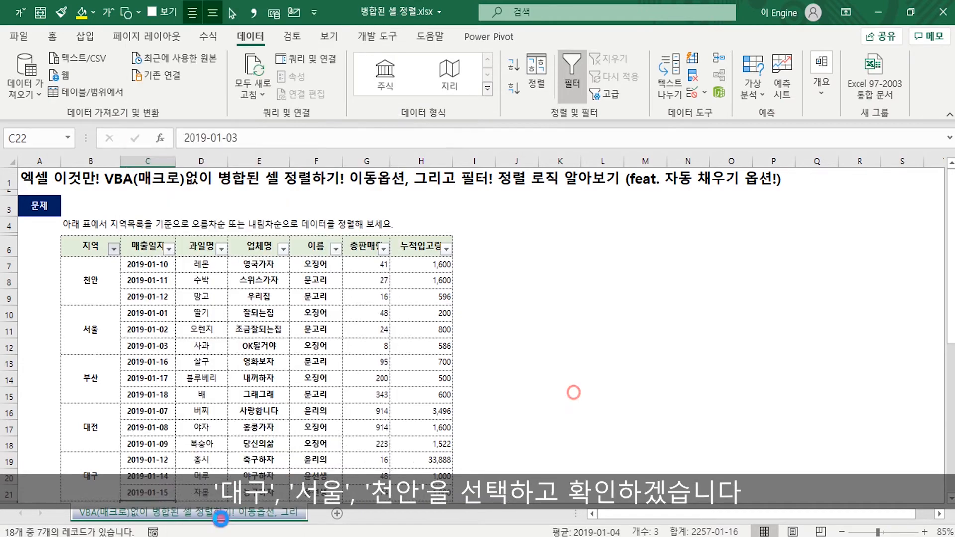
pyautogui.click(574, 393)
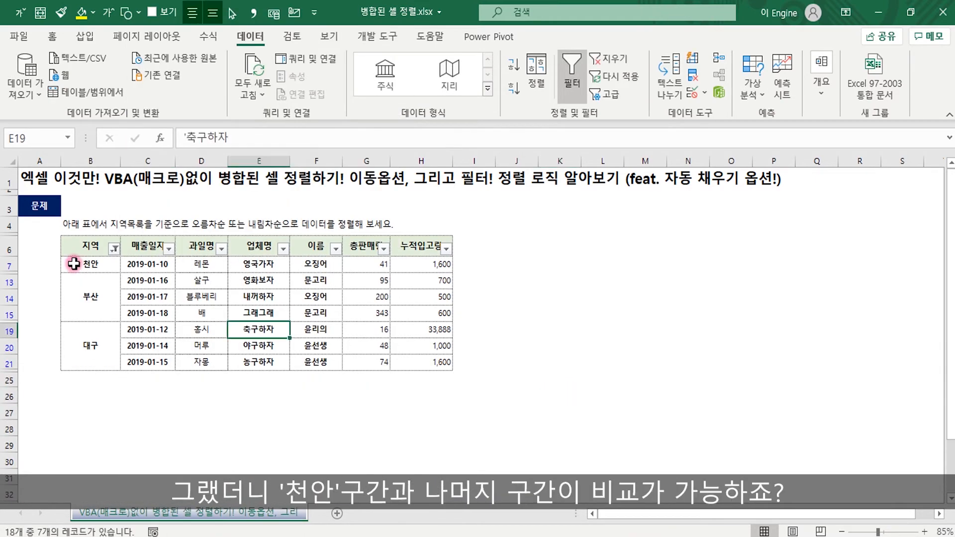
# Step: Compare how many rows the filter shows for 천안 with the rows shown for 부산 and 대구
pyautogui.moveTo(74, 264); pyautogui.dragTo(180, 263)
pyautogui.moveTo(359, 218); pyautogui.dragTo(820, 207)
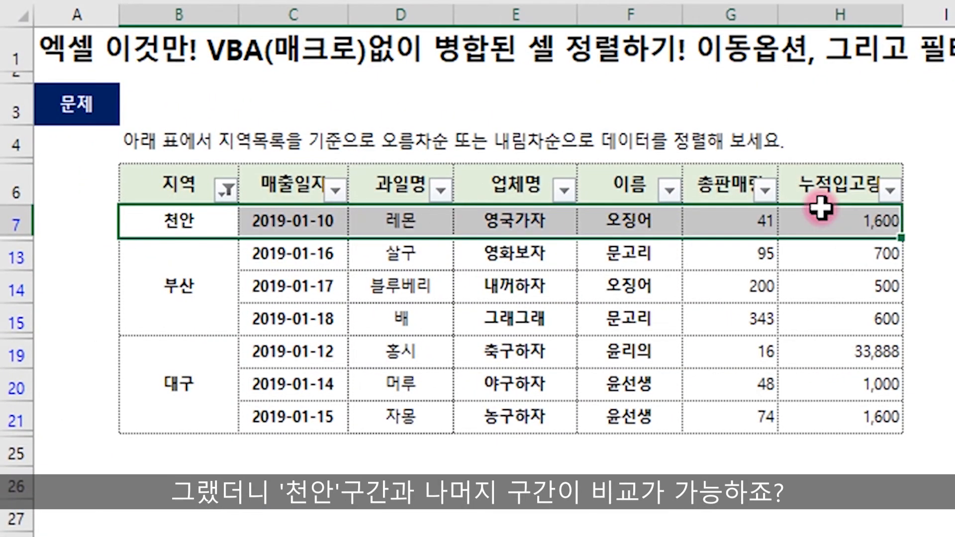
pyautogui.click(187, 285)
pyautogui.click(185, 392)
pyautogui.click(179, 285)
pyautogui.click(171, 386)
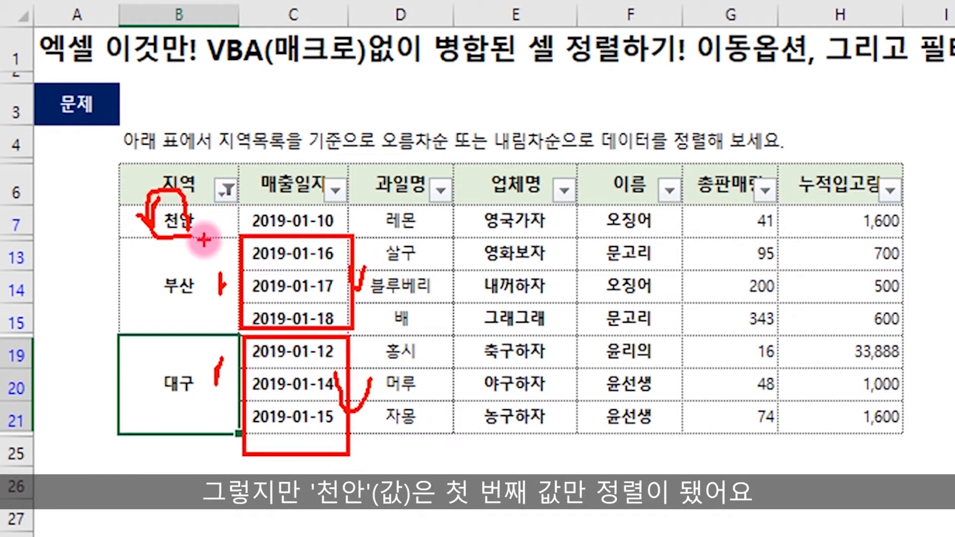
pyautogui.press('Escape')
pyautogui.moveTo(211, 224); pyautogui.dragTo(311, 223)
pyautogui.click(294, 222)
# Step: Select all values in the 지역 filter again to show every row
pyautogui.click(223, 189)
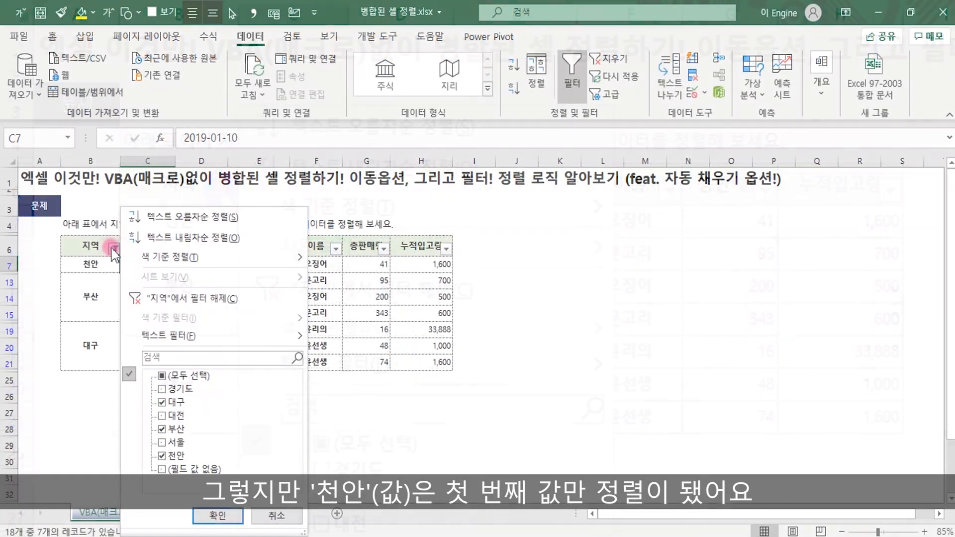
pyautogui.click(162, 375)
pyautogui.click(217, 516)
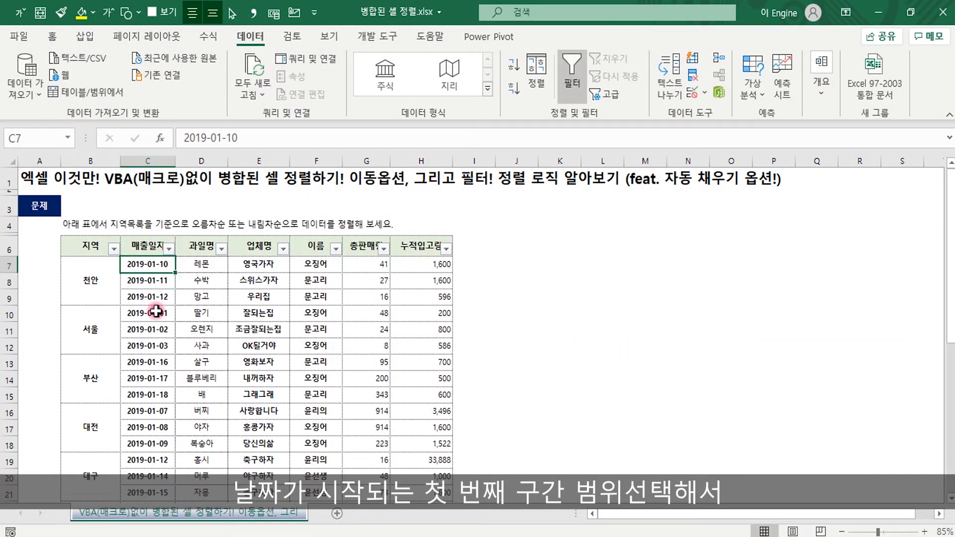
# Step: Fill the first date cell of each region group (C7, C10, C13, C16, C19 and C22) with yellow
pyautogui.keyDown('ctrl'); pyautogui.click(156, 311); pyautogui.keyUp('ctrl')
pyautogui.keyDown('ctrl'); pyautogui.click(157, 362); pyautogui.keyUp('ctrl')
pyautogui.keyDown('ctrl'); pyautogui.click(154, 411); pyautogui.keyUp('ctrl')
pyautogui.keyDown('ctrl'); pyautogui.click(159, 459); pyautogui.keyUp('ctrl')
pyautogui.scroll(-1, 159, 459)
pyautogui.keyDown('ctrl'); pyautogui.click(158, 460); pyautogui.keyUp('ctrl')
pyautogui.click(52, 37)
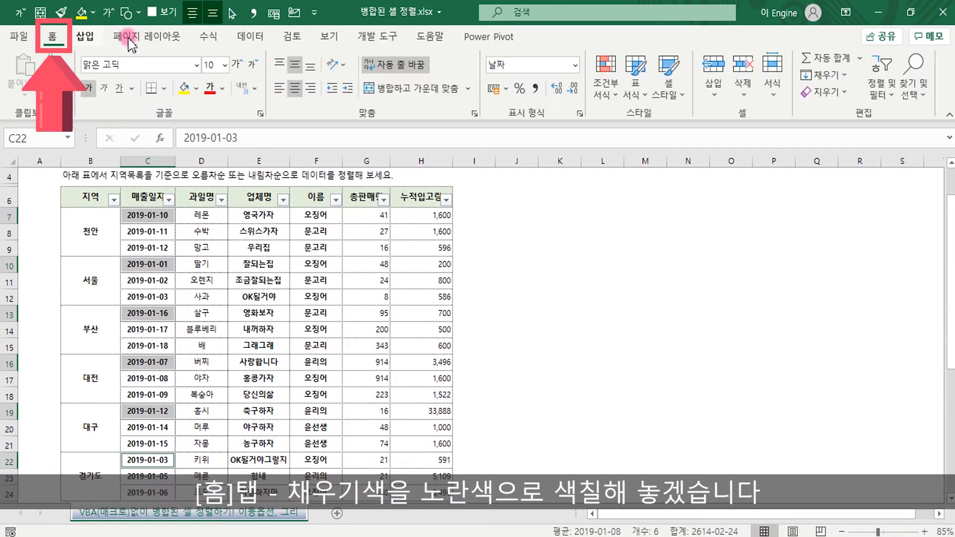
pyautogui.click(184, 88)
pyautogui.click(563, 351)
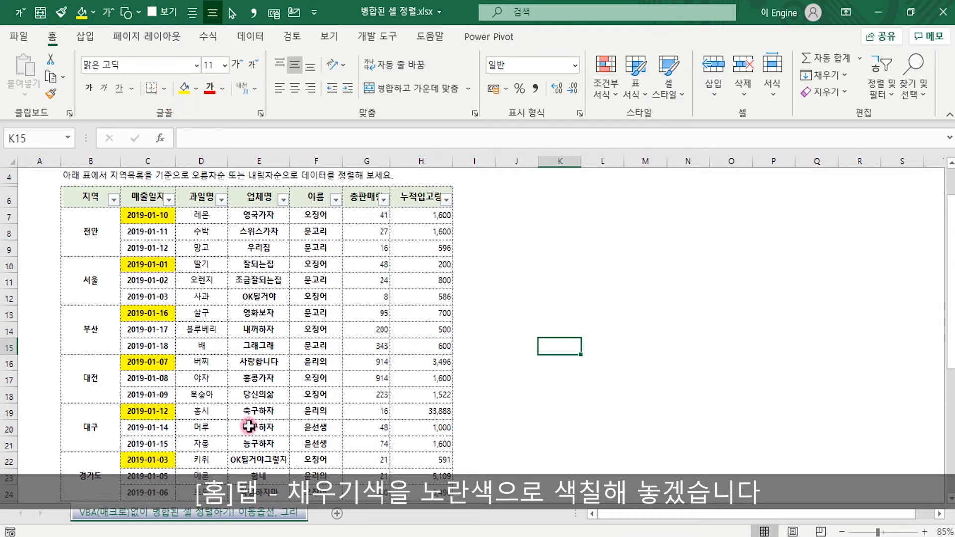
# Step: Filter the table again by 지역 for only 대구, 부산 and 천안
pyautogui.click(259, 426)
pyautogui.click(114, 198)
pyautogui.click(54, 375)
pyautogui.click(56, 401)
pyautogui.click(56, 429)
pyautogui.click(55, 456)
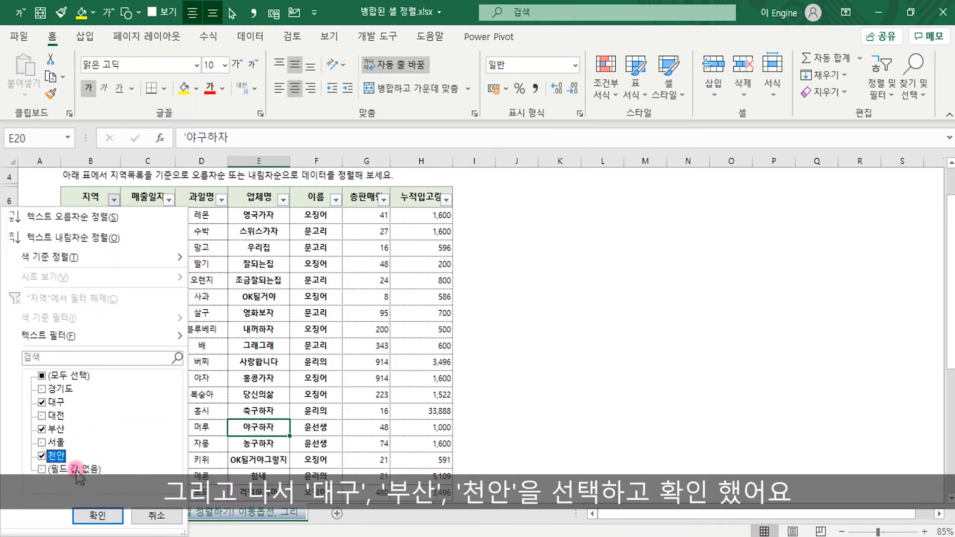
pyautogui.click(97, 515)
pyautogui.click(556, 330)
# Step: Examine which highlighted dates remain beside 천안, 부산 and 대구 in the filtered table
pyautogui.moveTo(88, 214); pyautogui.dragTo(155, 217)
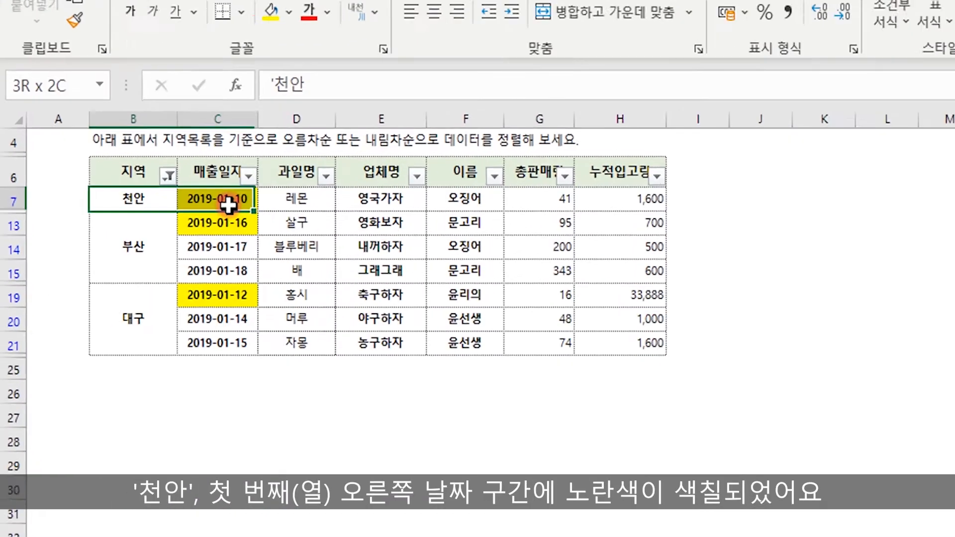
pyautogui.moveTo(228, 204); pyautogui.dragTo(185, 197)
pyautogui.click(201, 197)
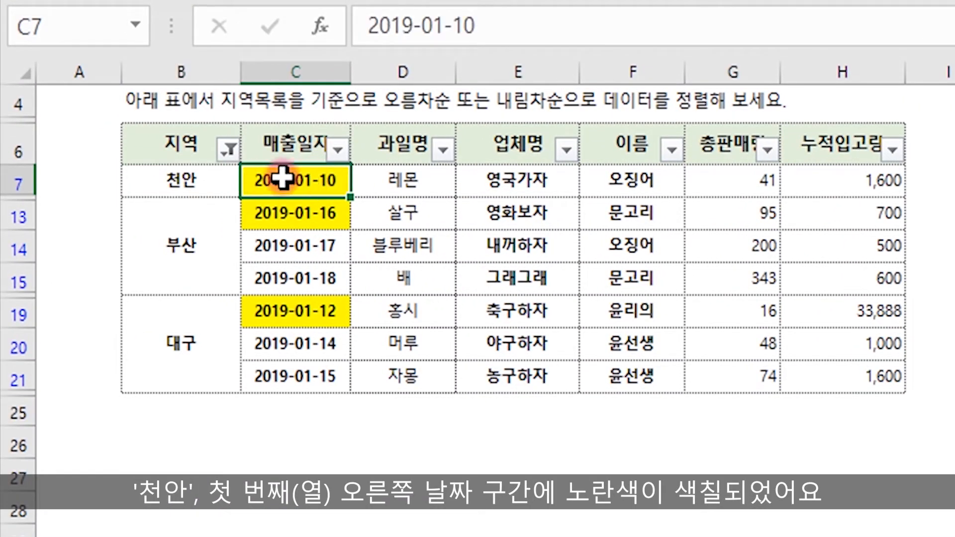
pyautogui.moveTo(181, 245); pyautogui.dragTo(286, 254)
pyautogui.moveTo(181, 341); pyautogui.dragTo(305, 337)
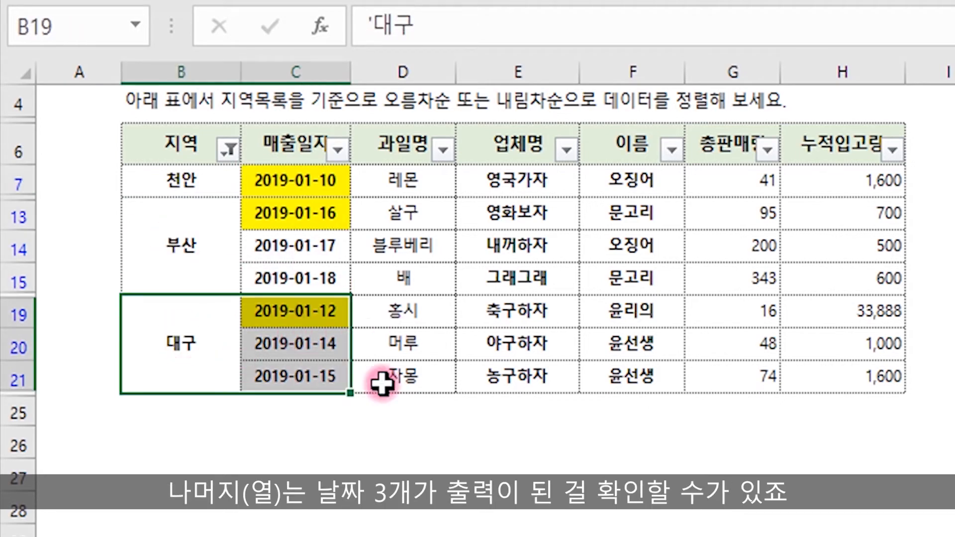
pyautogui.moveTo(333, 211); pyautogui.dragTo(326, 281)
# Step: Restore all regions in the 지역 filter so the whole table with its yellow date cells is shown
pyautogui.click(323, 323)
pyautogui.click(343, 508)
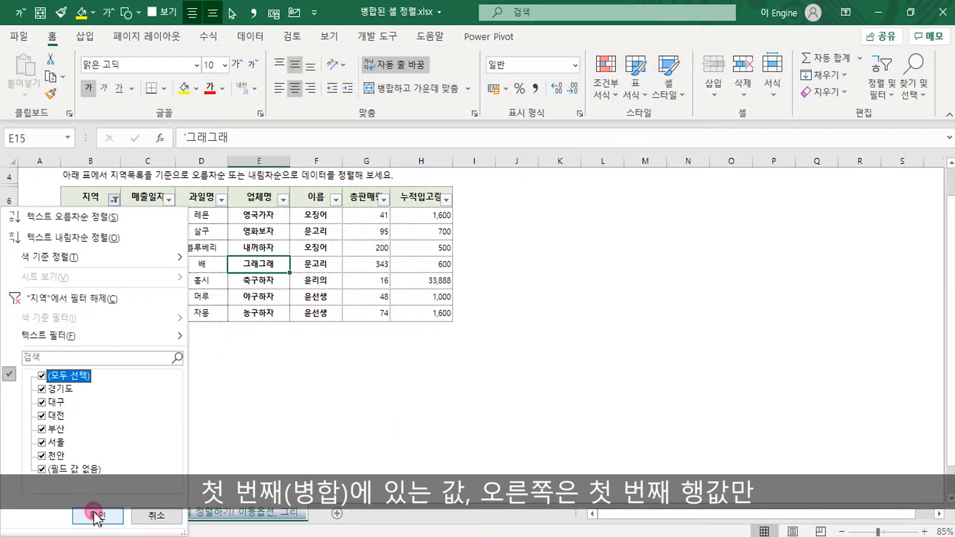
pyautogui.click(96, 513)
# Step: Select the whole 천안 group B7:H9 to examine its first row against the rest of the group
pyautogui.click(84, 231)
pyautogui.hotkey('shift', 'Right')
pyautogui.hotkey('shift', 'Right')
pyautogui.hotkey('shift', 'Right')
pyautogui.hotkey('shift', 'Right')
pyautogui.hotkey('shift', 'Right')
pyautogui.hotkey('shift', 'Right')
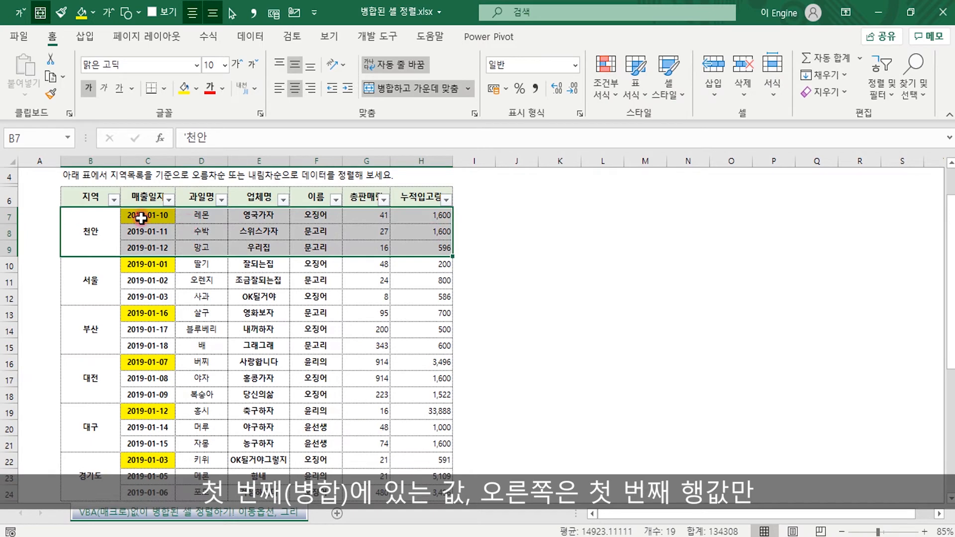
# Step: Undo the highlighting, filter, re-merging, sorting, blank filling and unmerging until the table is back in its original order with merged 지역 cells
pyautogui.click(142, 216)
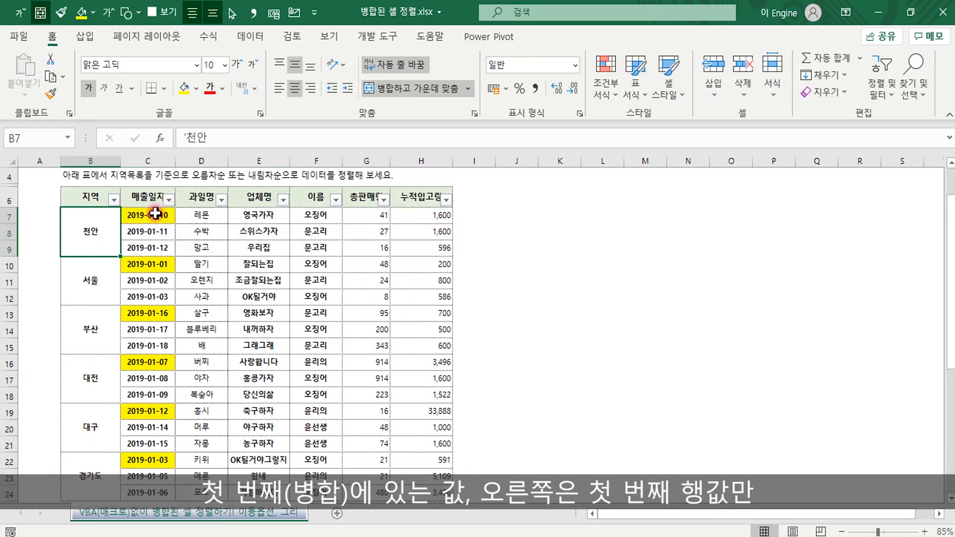
pyautogui.click(105, 227)
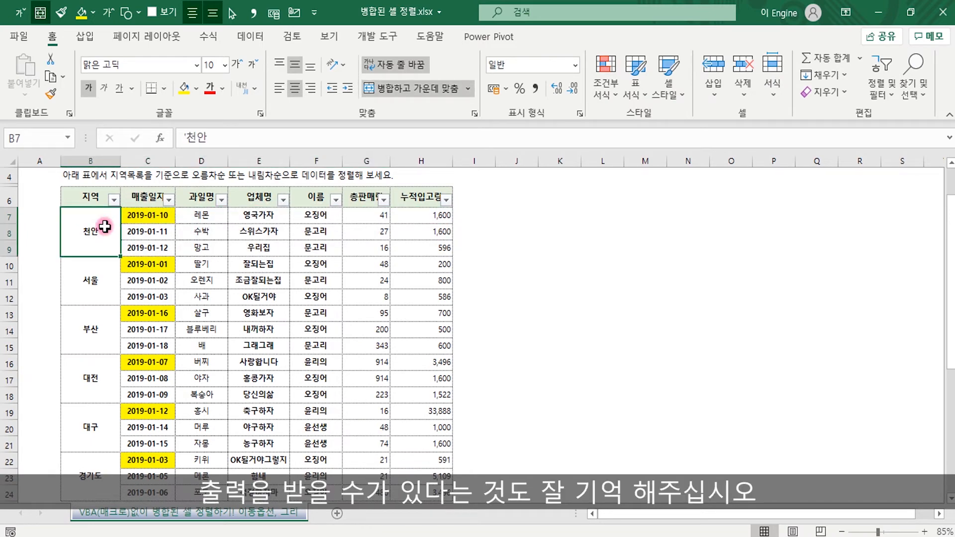
pyautogui.click(271, 329)
pyautogui.hotkey('ctrl', 'z')
pyautogui.hotkey('ctrl', 'z')
pyautogui.hotkey('ctrl', 'z')
pyautogui.hotkey('ctrl', 'z')
pyautogui.hotkey('ctrl', 'z')
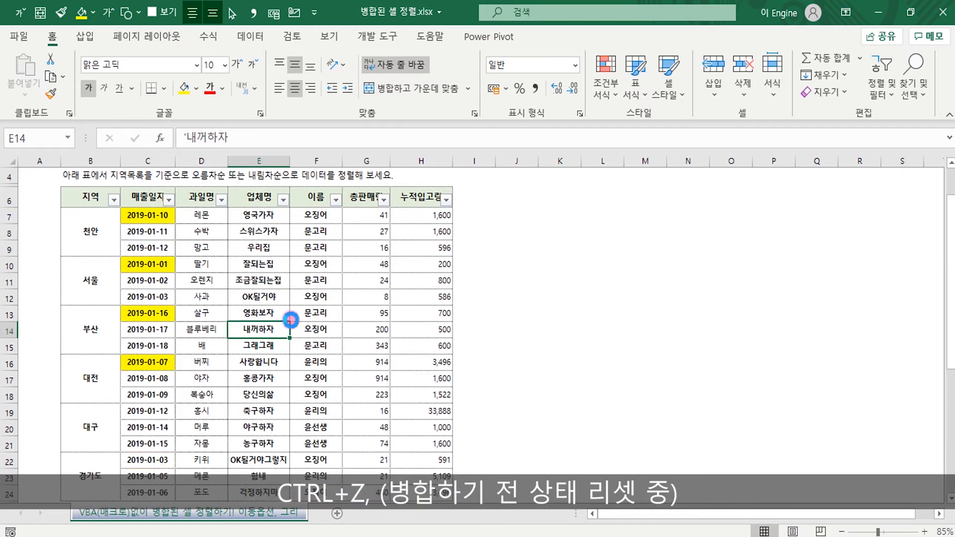
pyautogui.hotkey('ctrl', 'z')
pyautogui.hotkey('ctrl', 'z')
pyautogui.hotkey('ctrl', 'z')
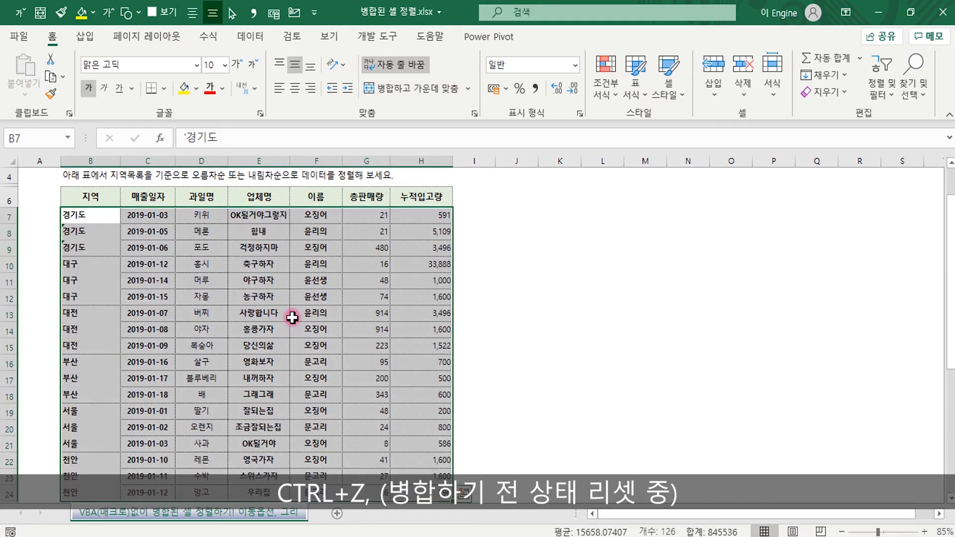
pyautogui.hotkey('ctrl', 'z')
pyautogui.hotkey('ctrl', 'z')
pyautogui.hotkey('ctrl', 'z')
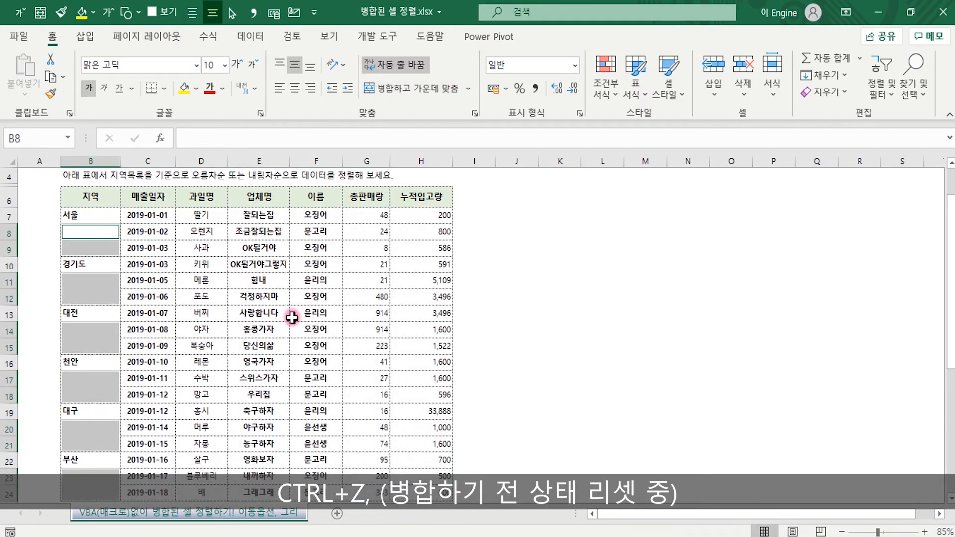
pyautogui.hotkey('ctrl', 'z')
pyautogui.hotkey('ctrl', 'z')
pyautogui.moveTo(534, 331); pyautogui.dragTo(552, 331)
pyautogui.scroll(1, 390, 345)
pyautogui.click(642, 377)
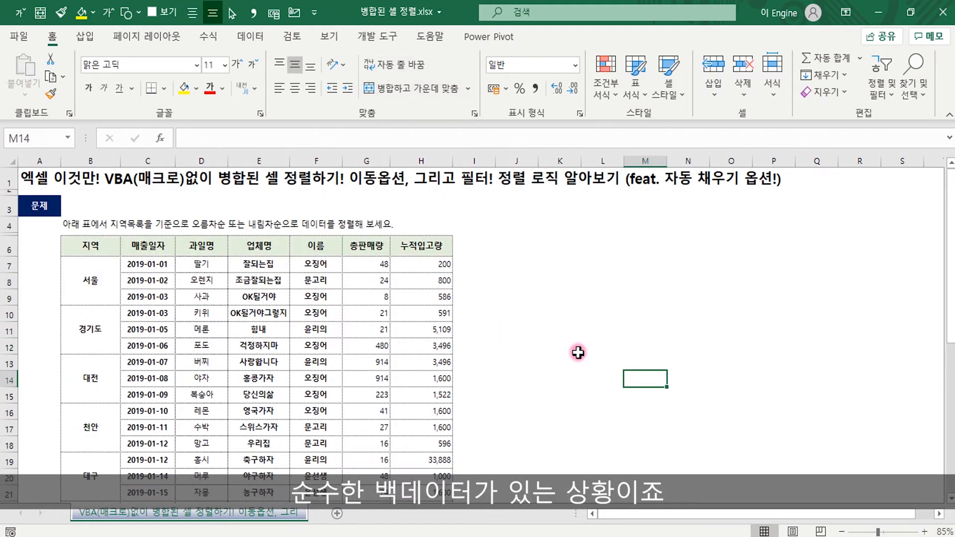
# Step: Turn on filtering for the table's header row B6:H6, including 지역
pyautogui.moveTo(90, 245); pyautogui.dragTo(415, 244)
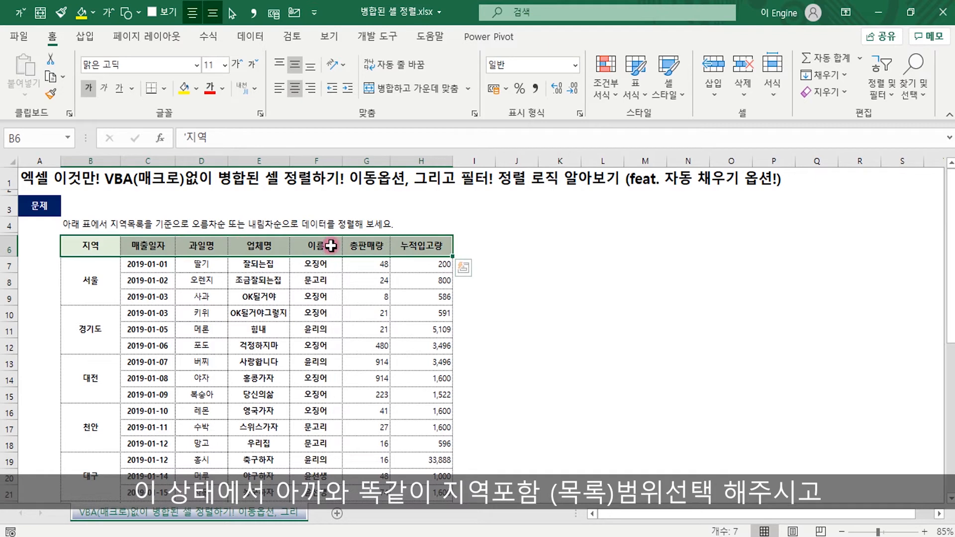
pyautogui.click(250, 36)
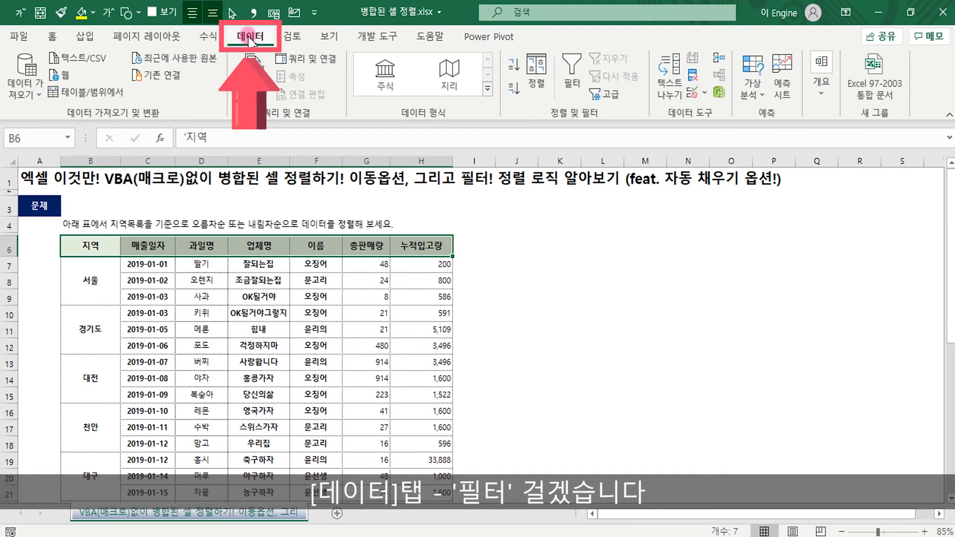
pyautogui.click(561, 75)
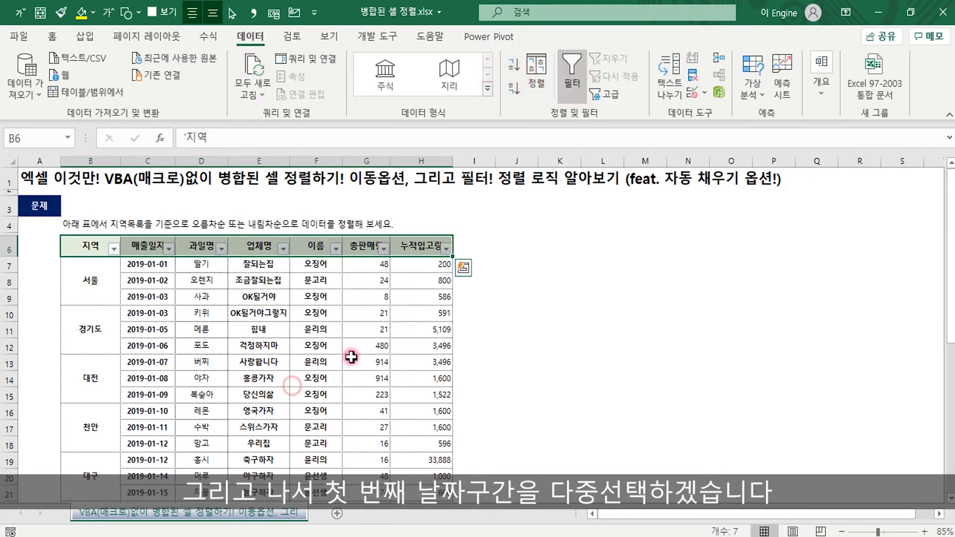
pyautogui.moveTo(297, 383); pyautogui.dragTo(278, 380)
# Step: Fill the first 매출일자 cell of each region group (C7, C10, C13, C16, C19 and C22) with yellow
pyautogui.click(147, 264)
pyautogui.keyDown('ctrl'); pyautogui.click(147, 313); pyautogui.keyUp('ctrl')
pyautogui.keyDown('ctrl'); pyautogui.click(147, 362); pyautogui.keyUp('ctrl')
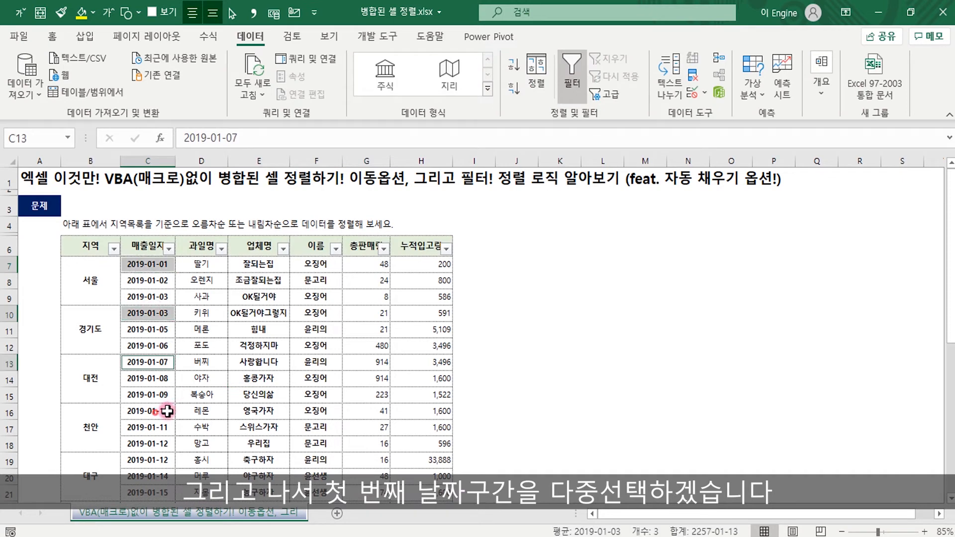
pyautogui.keyDown('ctrl'); pyautogui.click(148, 411); pyautogui.keyUp('ctrl')
pyautogui.keyDown('ctrl'); pyautogui.click(168, 458); pyautogui.keyUp('ctrl')
pyautogui.scroll(-1, 164, 460)
pyautogui.keyDown('ctrl'); pyautogui.click(157, 459); pyautogui.keyUp('ctrl')
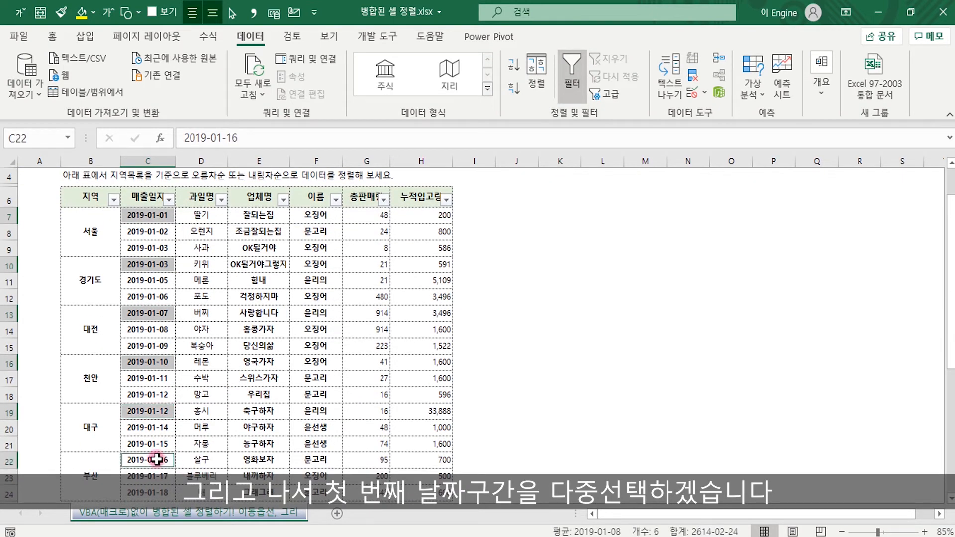
pyautogui.click(51, 36)
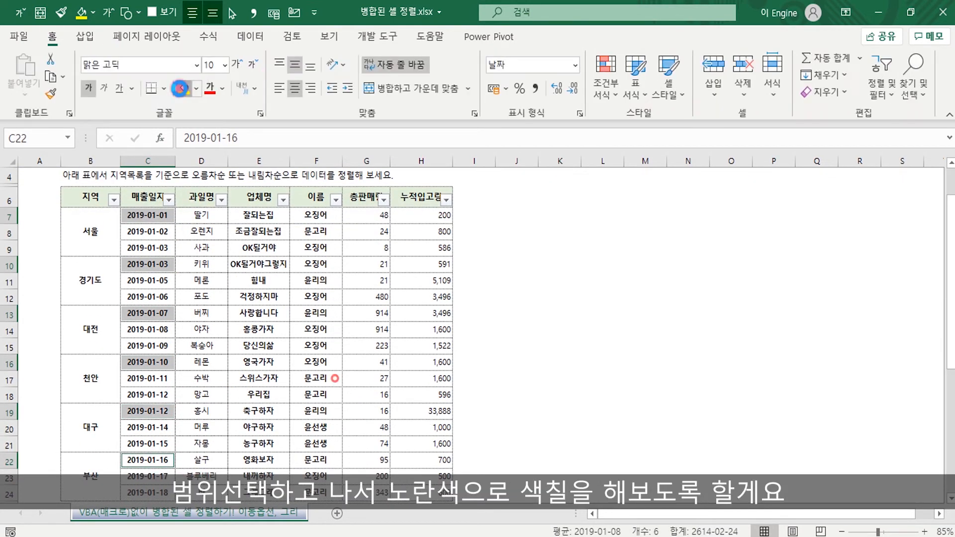
pyautogui.click(181, 88)
pyautogui.click(335, 378)
pyautogui.scroll(1, 614, 351)
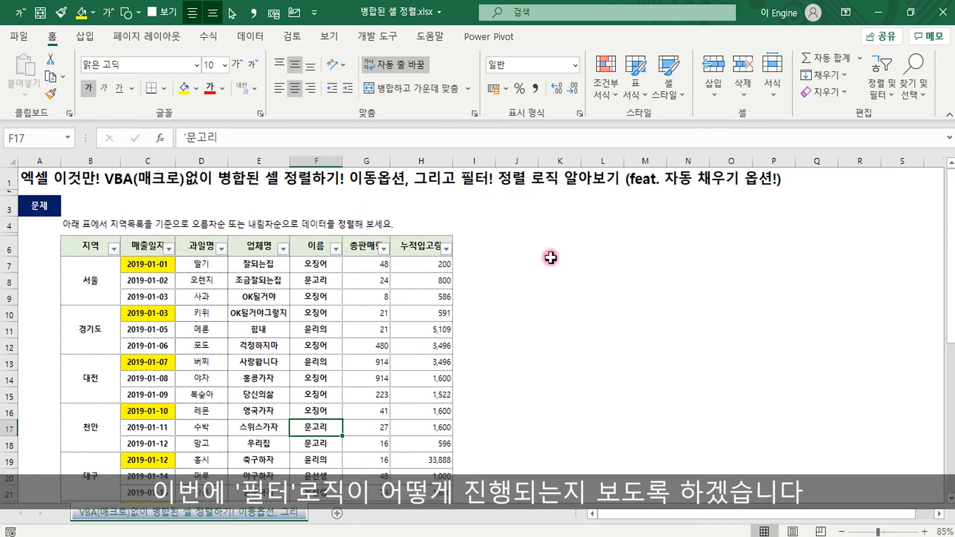
# Step: Filter the table by 지역 for only 경기도, 대전 and 서울
pyautogui.click(113, 249)
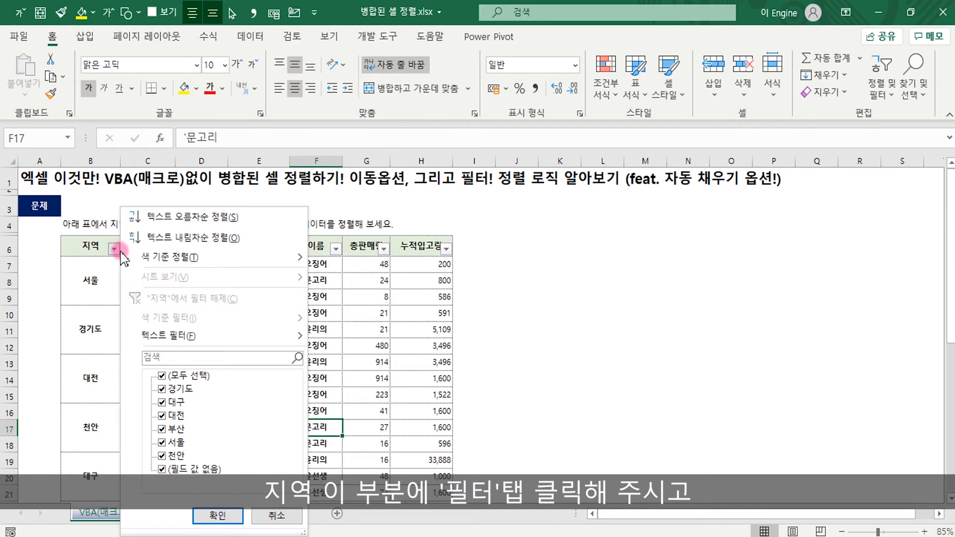
pyautogui.click(162, 376)
pyautogui.click(174, 388)
pyautogui.click(175, 415)
pyautogui.click(163, 442)
pyautogui.click(217, 515)
pyautogui.moveTo(259, 413); pyautogui.dragTo(259, 396)
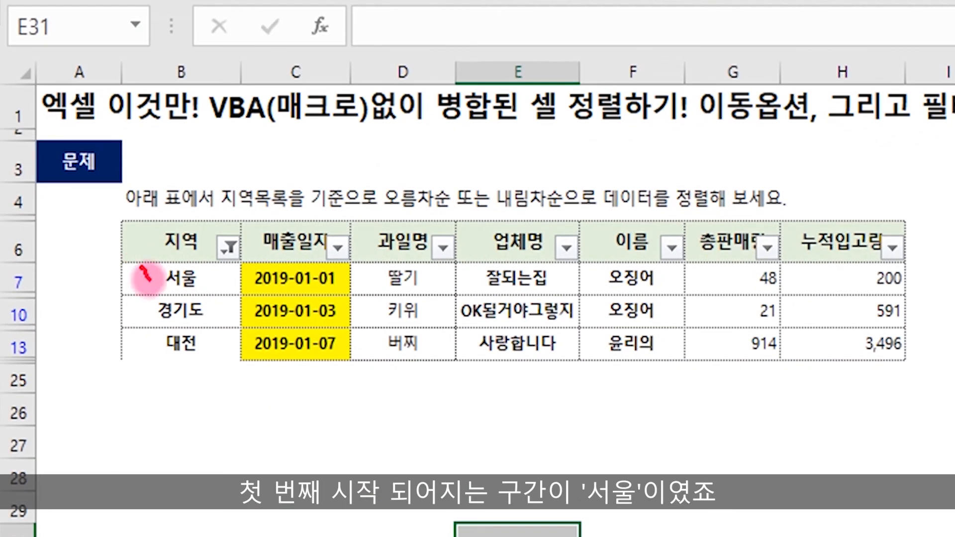
# Step: Examine which highlighted dates remain beside 서울, 경기도 and 대전 in the filtered table
pyautogui.moveTo(70, 259); pyautogui.dragTo(80, 257)
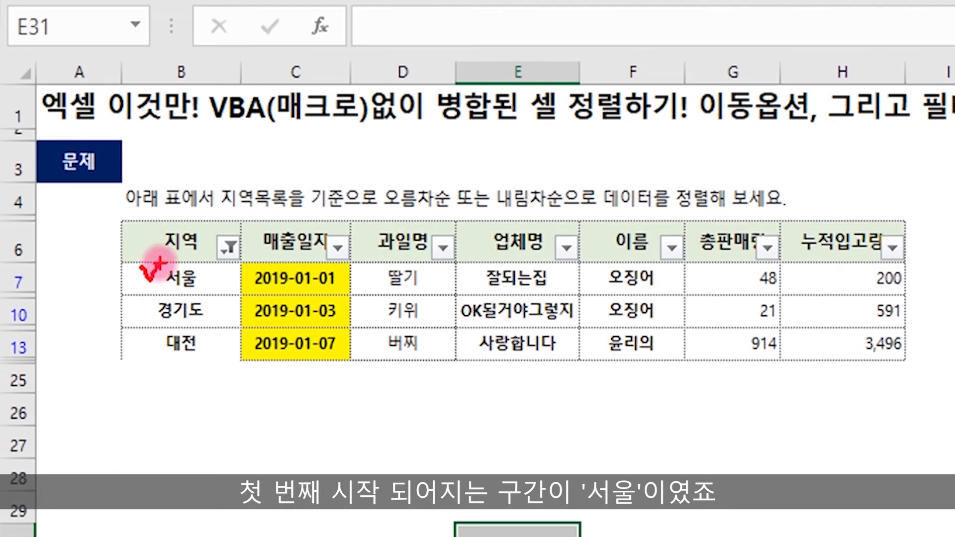
pyautogui.moveTo(205, 313); pyautogui.dragTo(222, 312)
pyautogui.moveTo(341, 311)
pyautogui.mouseDown()
pyautogui.moveTo(249, 319)
pyautogui.moveTo(348, 305)
pyautogui.moveTo(372, 314)
pyautogui.mouseUp()
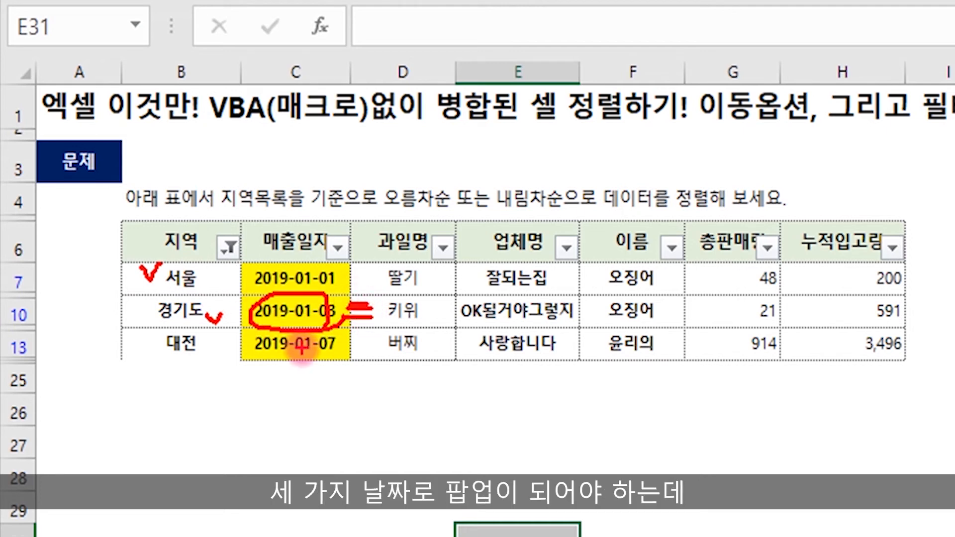
pyautogui.moveTo(209, 291)
pyautogui.mouseDown()
pyautogui.moveTo(140, 279)
pyautogui.moveTo(148, 299)
pyautogui.mouseUp()
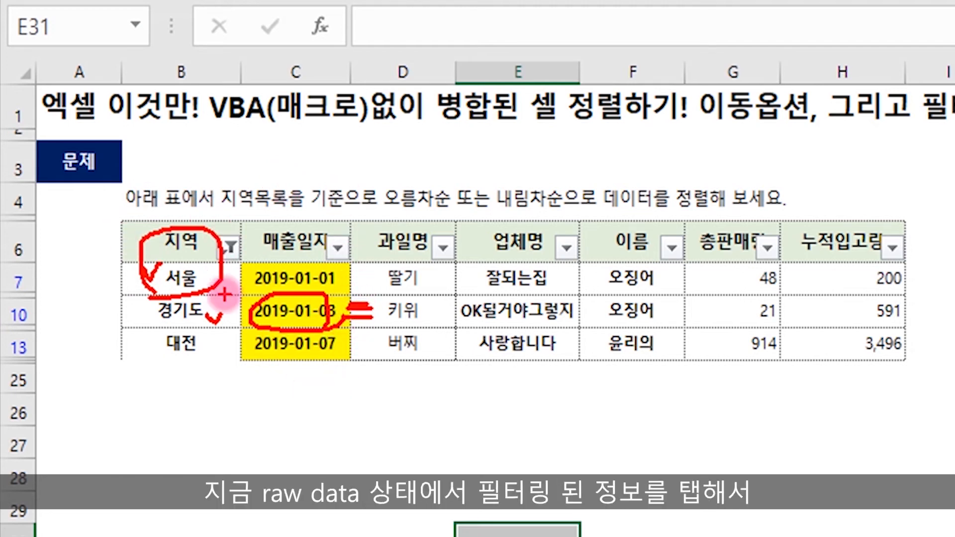
pyautogui.press('Escape')
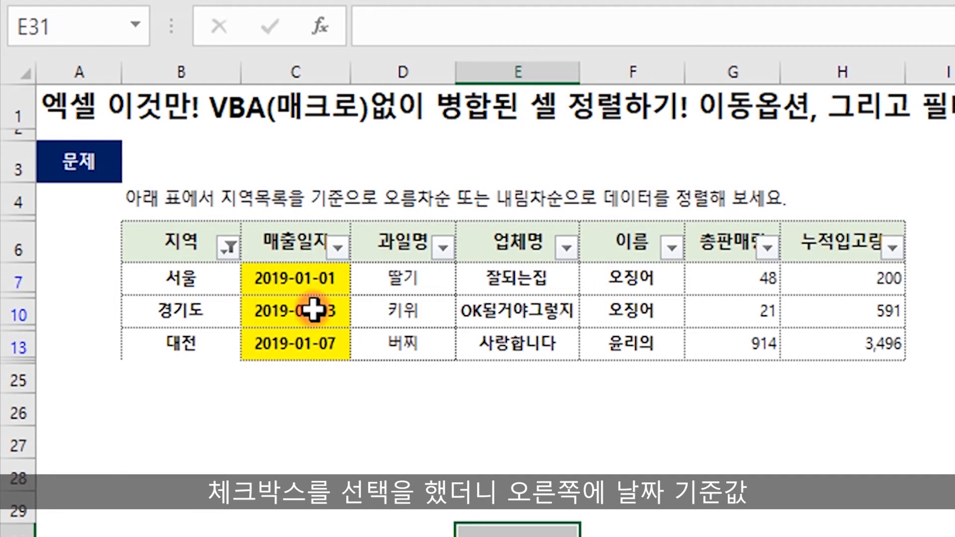
# Step: Select all regions in the 지역 filter again to show the full merged table
pyautogui.click(228, 247)
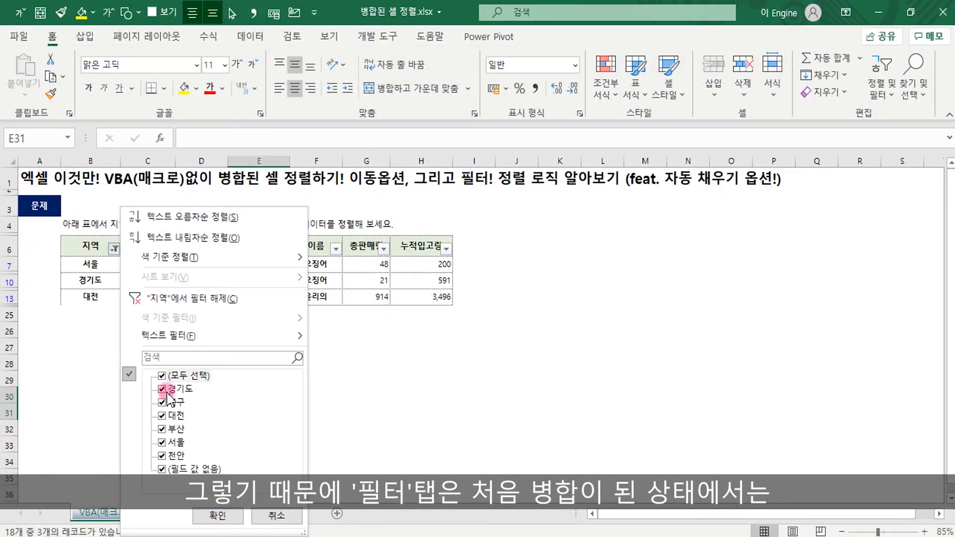
pyautogui.click(217, 515)
pyautogui.click(232, 344)
# Step: Compare the merged region cells with the yellow first dates of the 대전, 천안 and 대구 groups
pyautogui.click(90, 338)
pyautogui.click(87, 390)
pyautogui.click(92, 460)
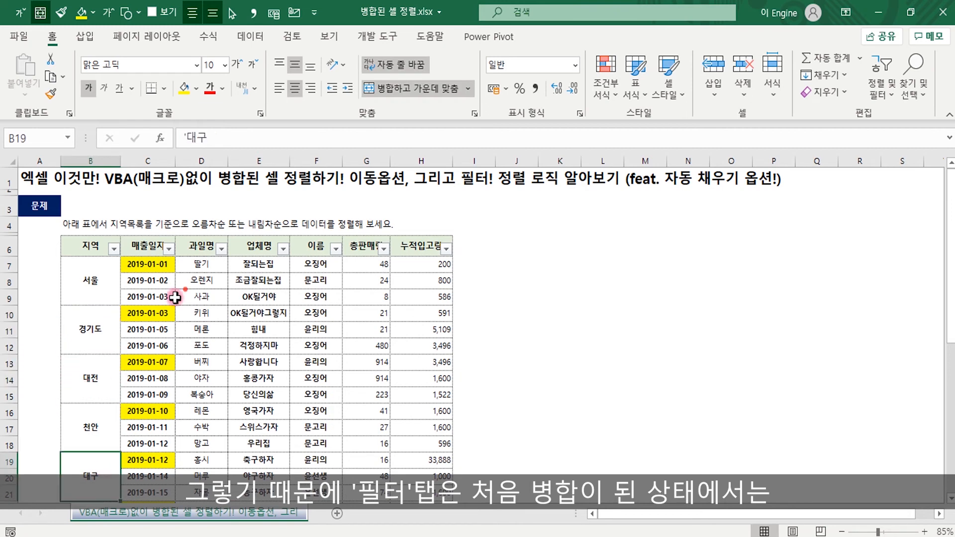
pyautogui.click(186, 294)
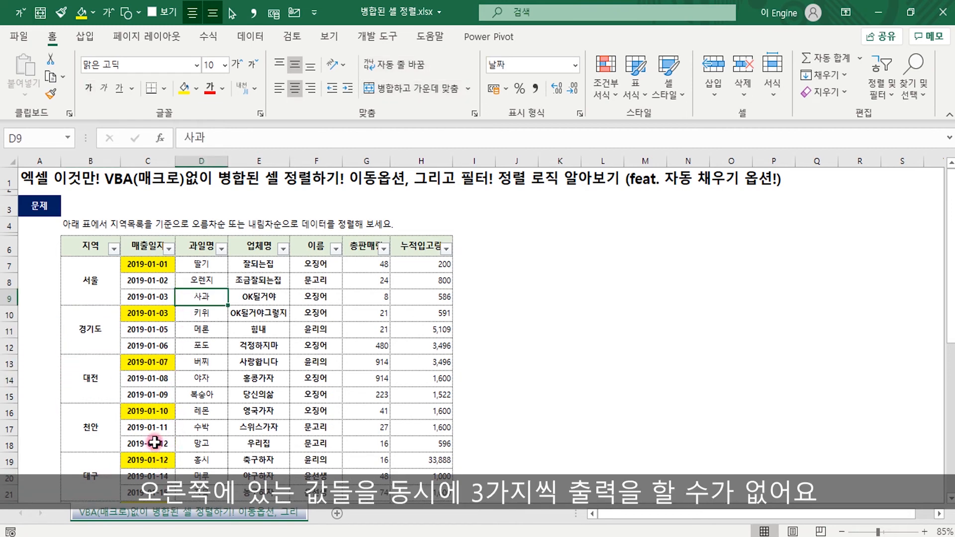
pyautogui.click(148, 362)
pyautogui.click(148, 411)
pyautogui.click(147, 460)
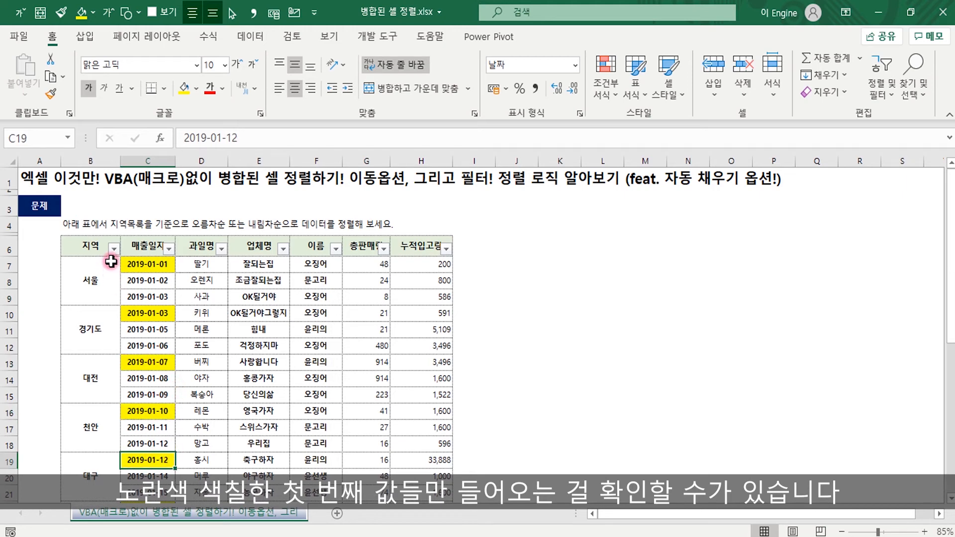
# Step: Filter the table by 지역 for only 대구, 대전, 부산 and 천안
pyautogui.click(114, 248)
pyautogui.click(169, 377)
pyautogui.click(174, 401)
pyautogui.click(174, 415)
pyautogui.click(174, 428)
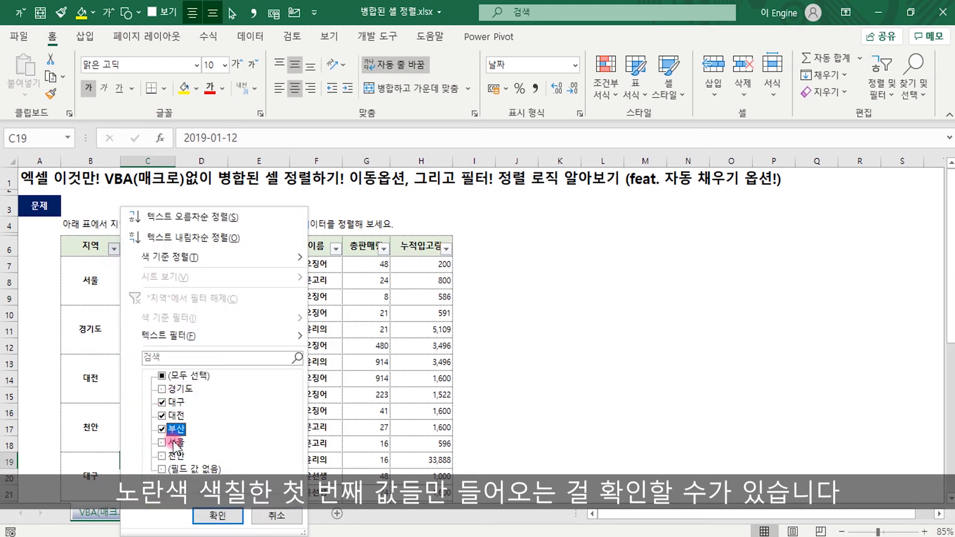
pyautogui.click(162, 456)
pyautogui.click(217, 515)
# Step: Check the dates left beside 천안, 대구 and 부산, and restore all regions in the 지역 filter
pyautogui.click(148, 280)
pyautogui.click(148, 297)
pyautogui.click(147, 312)
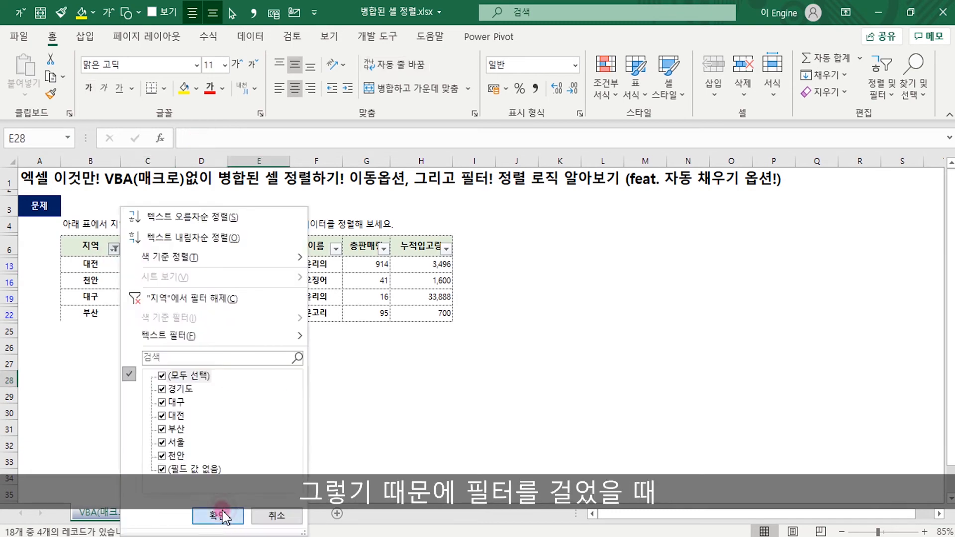
pyautogui.click(213, 452)
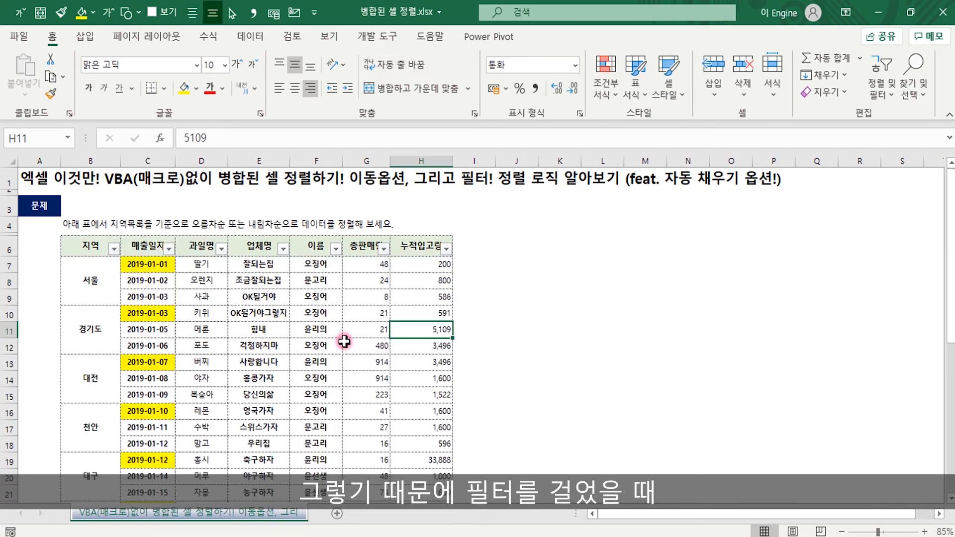
# Step: Select the merged 서울 and 대전 cells in turn to compare each one's cell address with the rows it spans
pyautogui.click(94, 286)
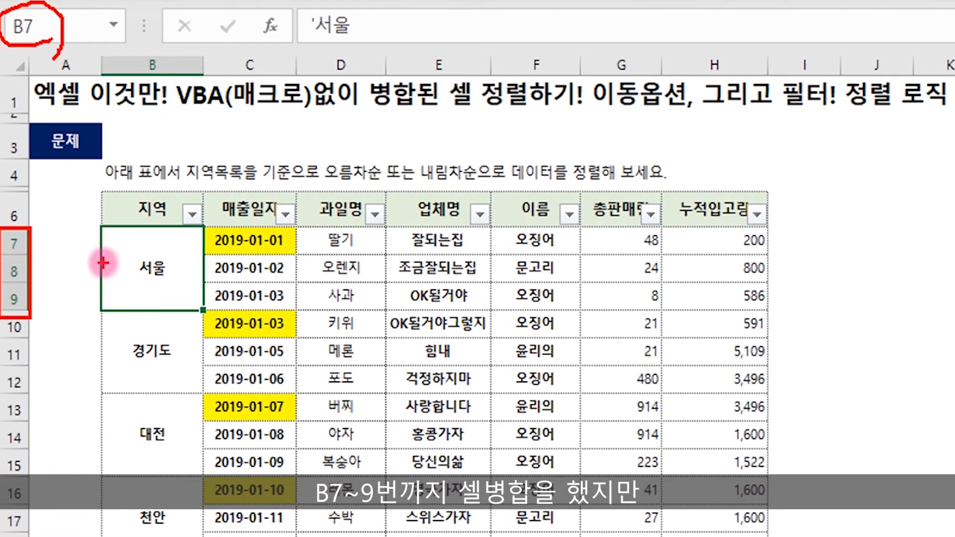
pyautogui.moveTo(100, 252); pyautogui.dragTo(120, 249)
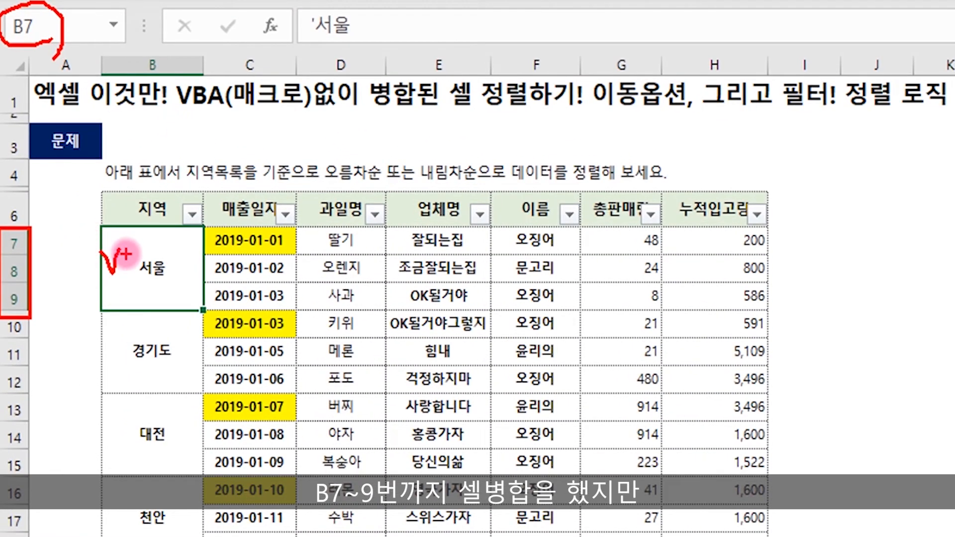
pyautogui.moveTo(23, 243)
pyautogui.mouseDown()
pyautogui.moveTo(140, 273)
pyautogui.moveTo(119, 286)
pyautogui.moveTo(6, 251)
pyautogui.moveTo(42, 235)
pyautogui.moveTo(115, 102)
pyautogui.moveTo(74, 63)
pyautogui.mouseUp()
pyautogui.press('Escape')
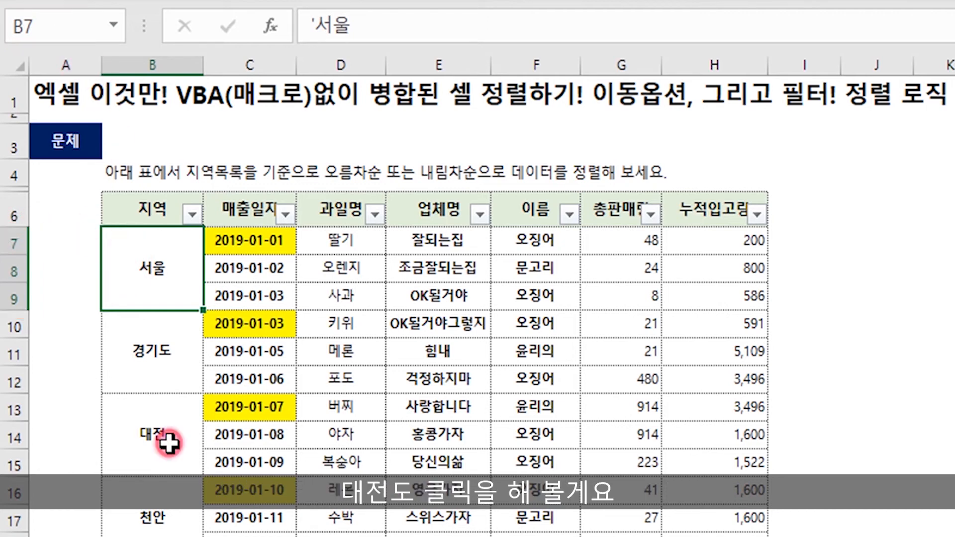
pyautogui.click(167, 453)
pyautogui.hotkey('ctrl', '2')
pyautogui.moveTo(26, 425)
pyautogui.mouseDown()
pyautogui.moveTo(1, 398)
pyautogui.moveTo(27, 402)
pyautogui.moveTo(23, 428)
pyautogui.moveTo(42, 17)
pyautogui.mouseUp()
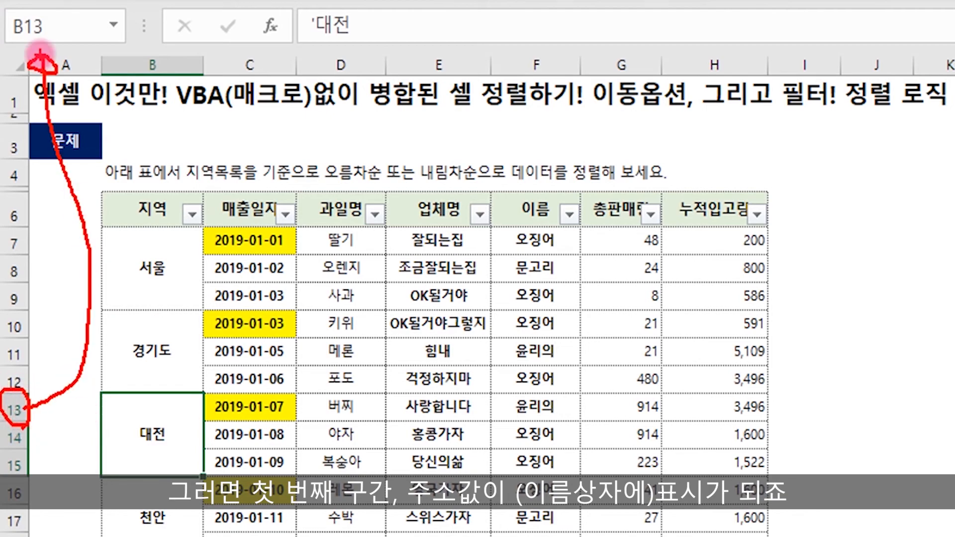
pyautogui.press('Escape')
# Step: Select the merged 천안 and 대구 cells to check which row of the group each cell's address refers to
pyautogui.click(164, 518)
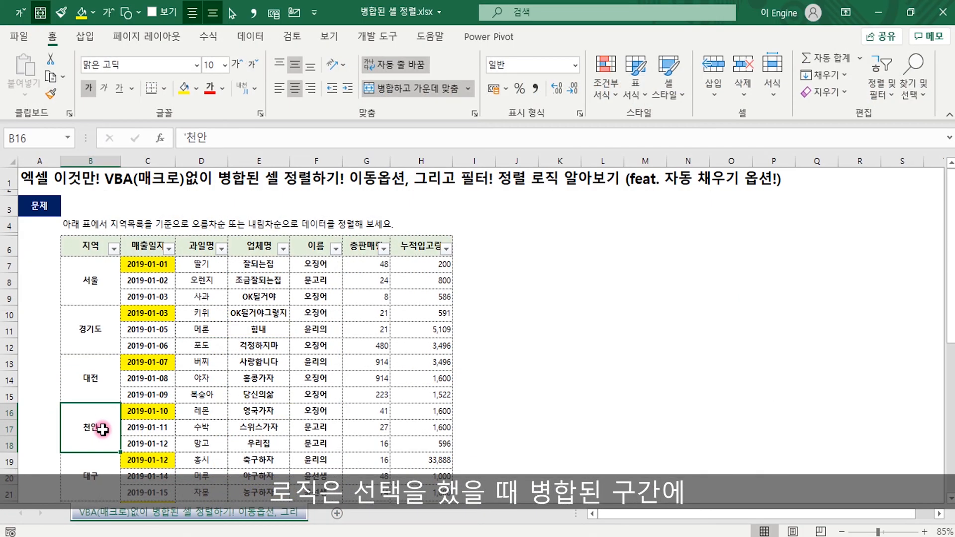
pyautogui.click(93, 477)
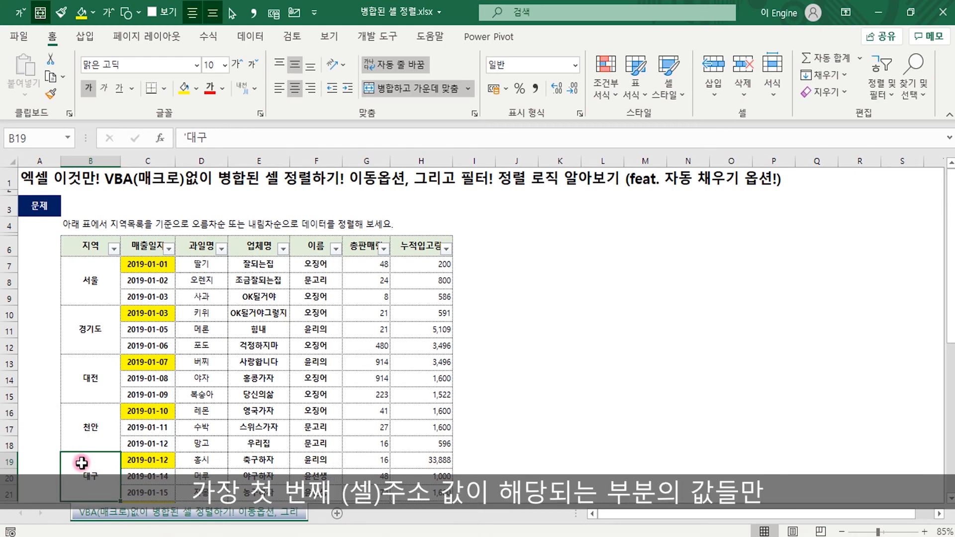
pyautogui.moveTo(17, 460)
pyautogui.mouseDown()
pyautogui.moveTo(462, 477)
pyautogui.moveTo(199, 442)
pyautogui.moveTo(4, 445)
pyautogui.mouseUp()
pyautogui.moveTo(17, 353)
pyautogui.mouseDown()
pyautogui.moveTo(4, 368)
pyautogui.moveTo(379, 350)
pyautogui.moveTo(101, 349)
pyautogui.mouseUp()
pyautogui.press('Escape')
pyautogui.click(281, 329)
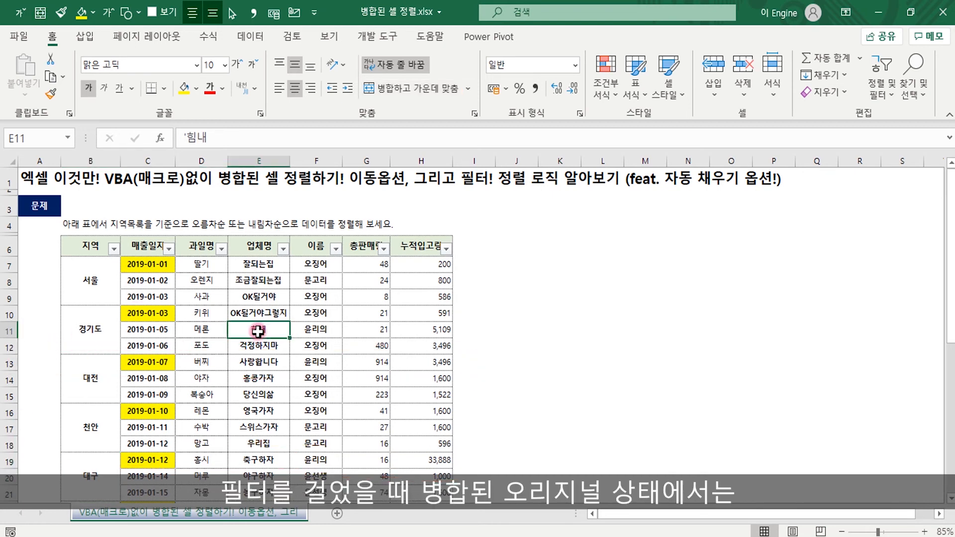
# Step: Review the merged 서울, 경기도 and 대전 cells, and select the 지역 groups from B7 downward to compare them with their dates
pyautogui.click(90, 282)
pyautogui.click(100, 338)
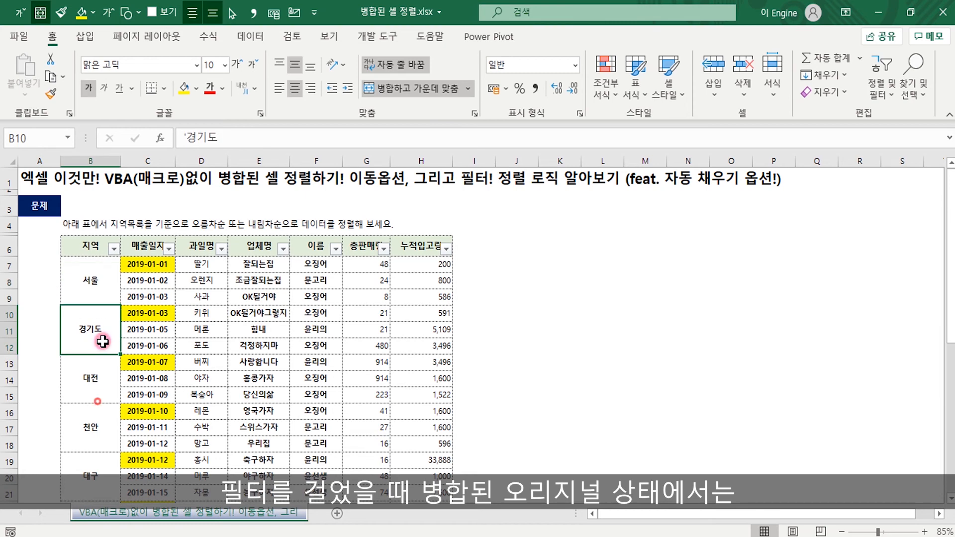
pyautogui.click(97, 395)
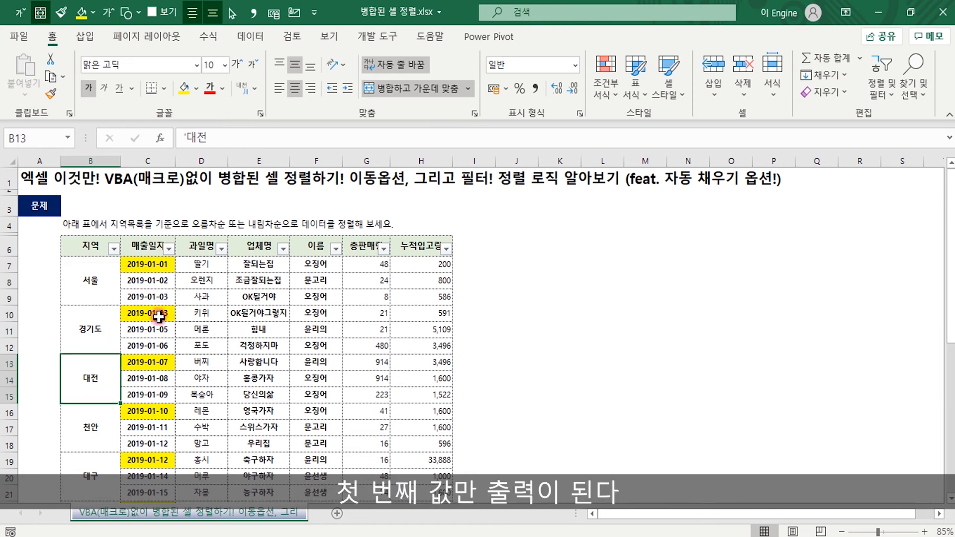
pyautogui.moveTo(91, 279); pyautogui.dragTo(101, 420)
pyautogui.scroll(3, 114, 387)
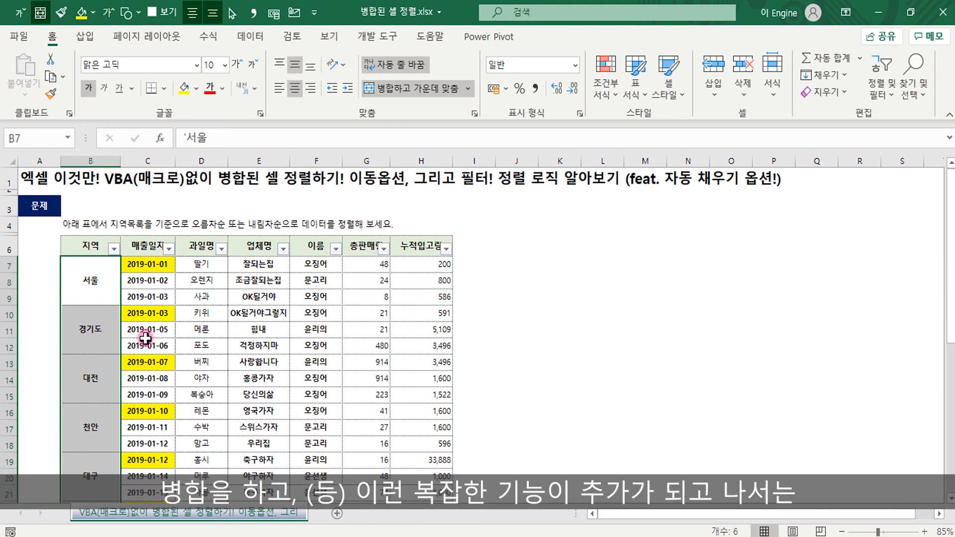
pyautogui.click(111, 282)
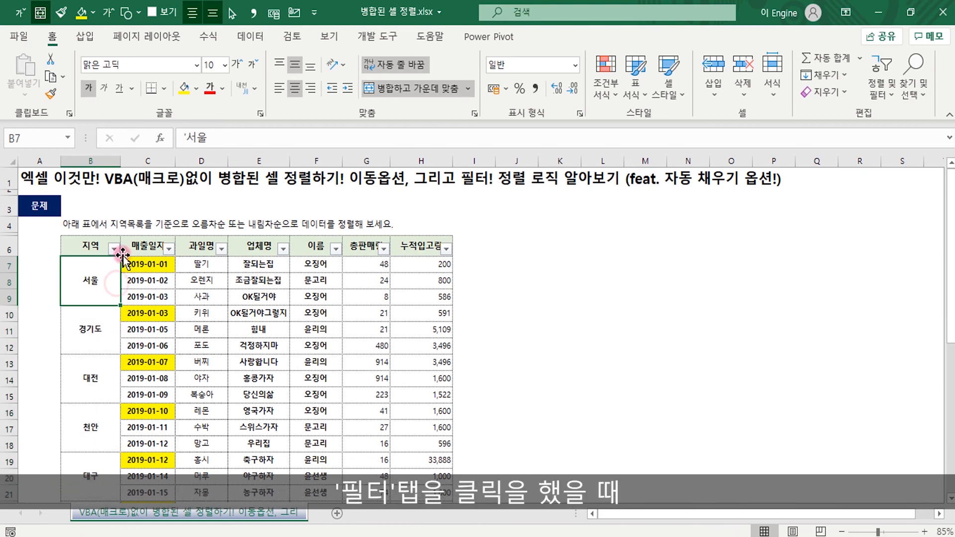
pyautogui.click(114, 249)
pyautogui.click(115, 251)
pyautogui.moveTo(133, 314); pyautogui.dragTo(143, 346)
pyautogui.click(86, 330)
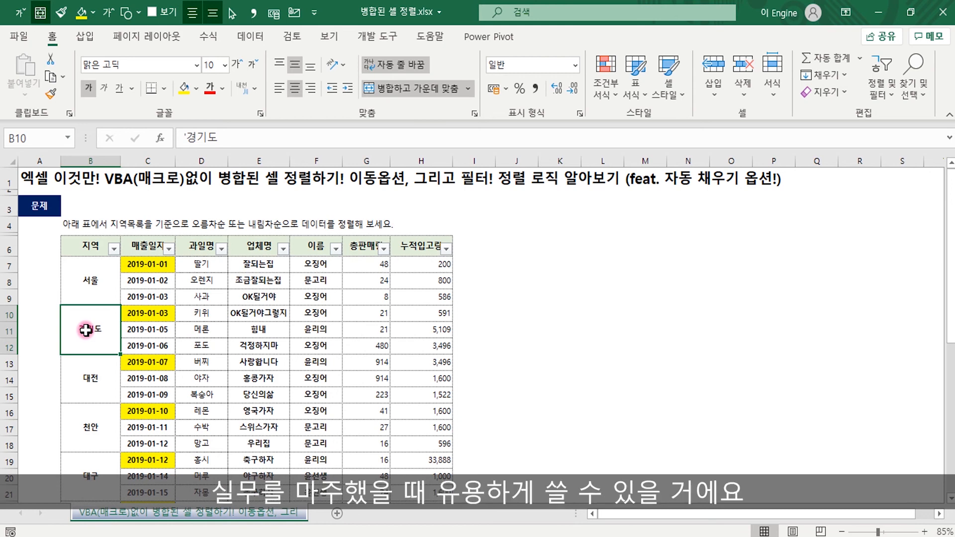
pyautogui.click(641, 348)
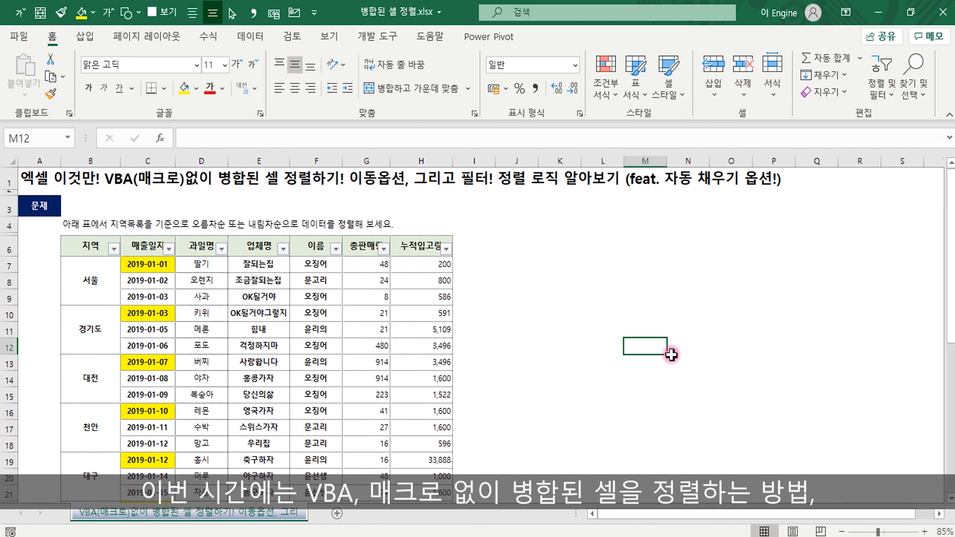